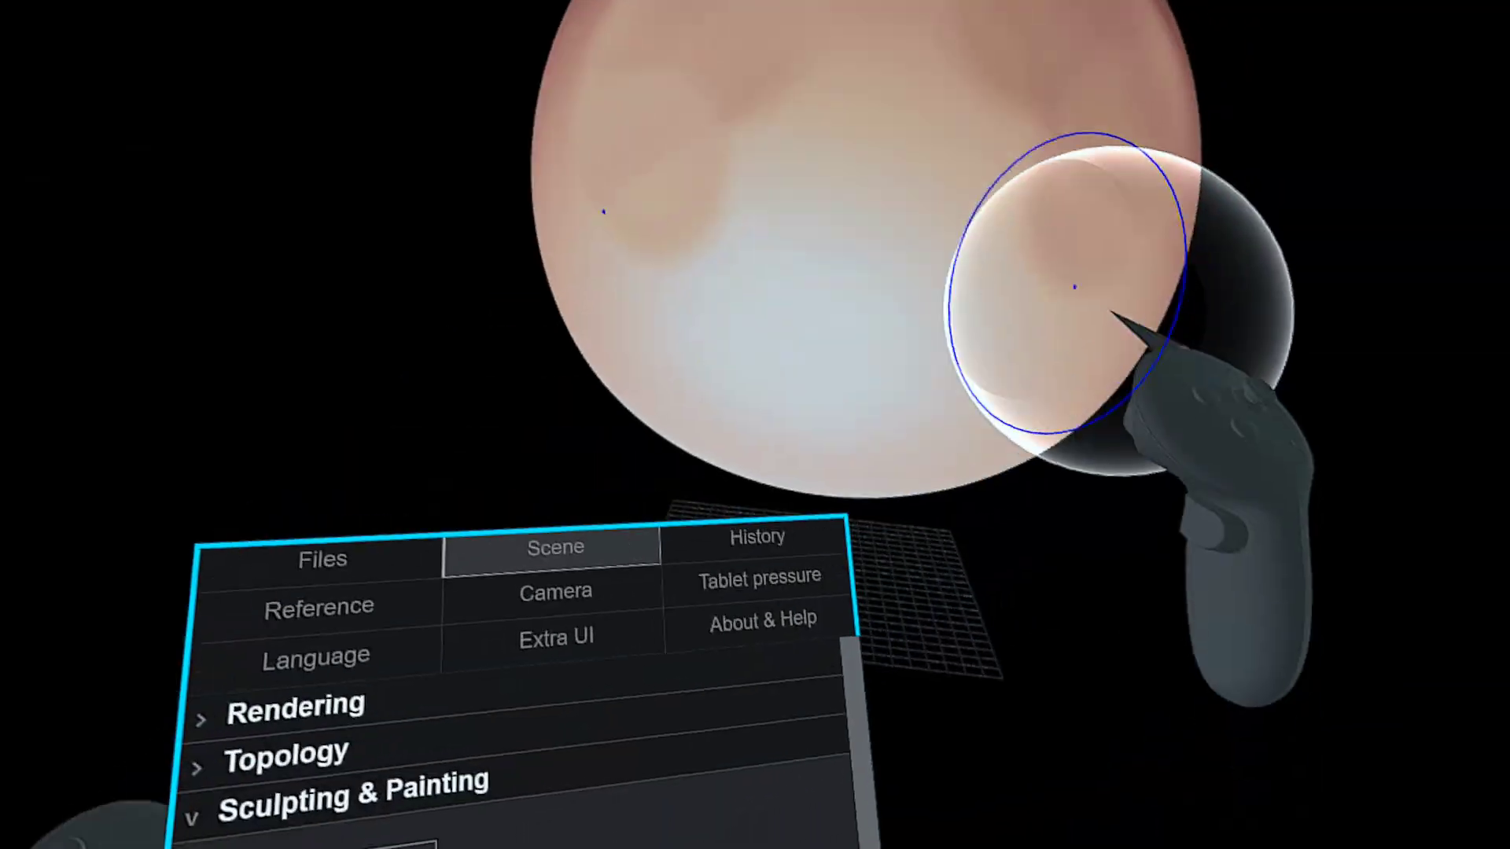
Sculpt raised, mirrored lumps onto the sphere with the clay Brush
{"action": "left_click_drag", "start_coordinate": [1112, 310], "coordinate": [1032, 336]}
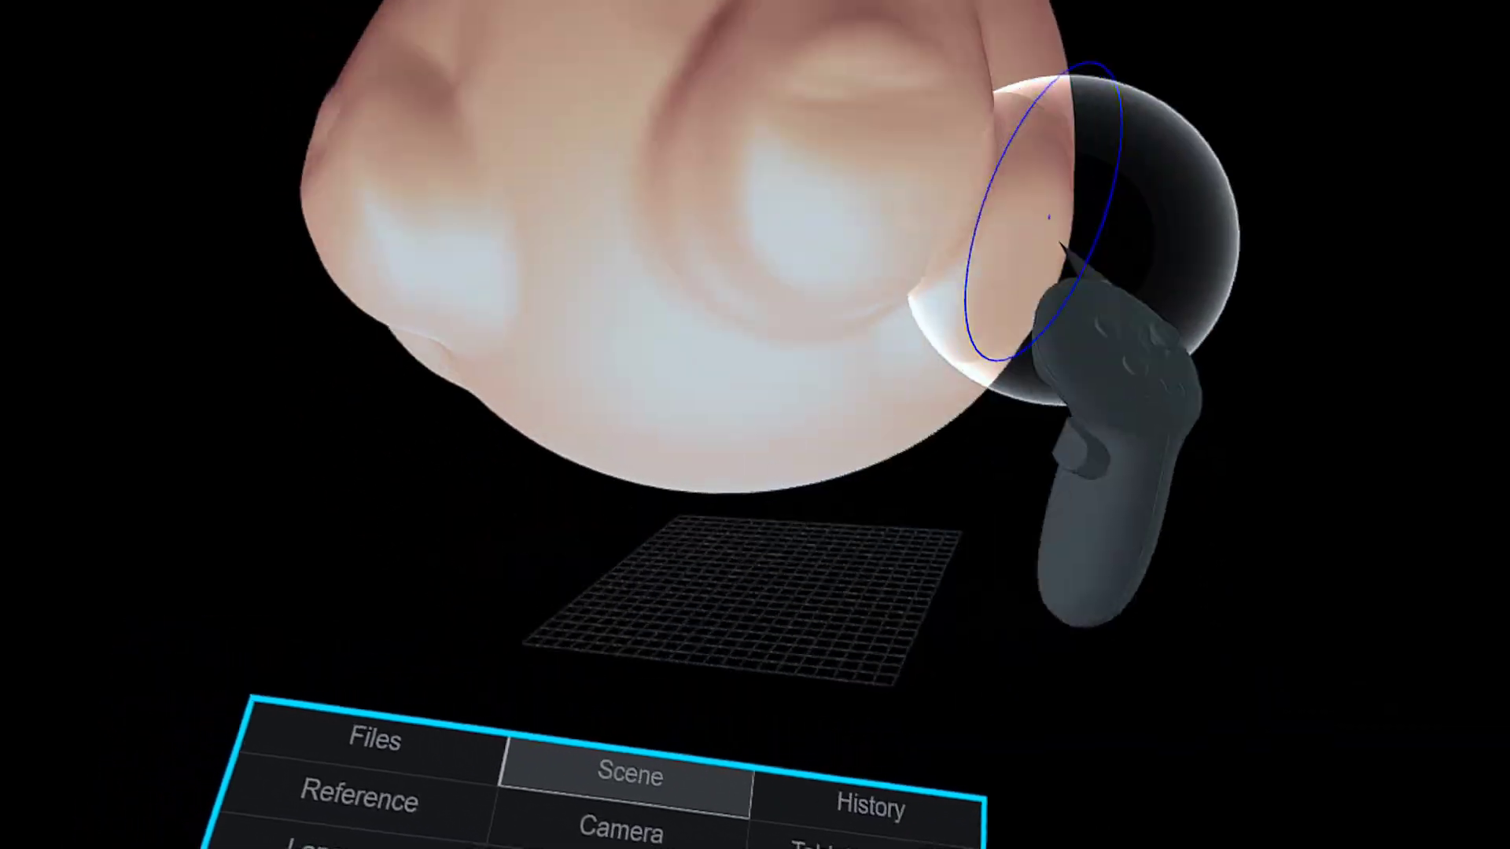
{"action": "left_click_drag", "start_coordinate": [1050, 217], "coordinate": [1124, 219]}
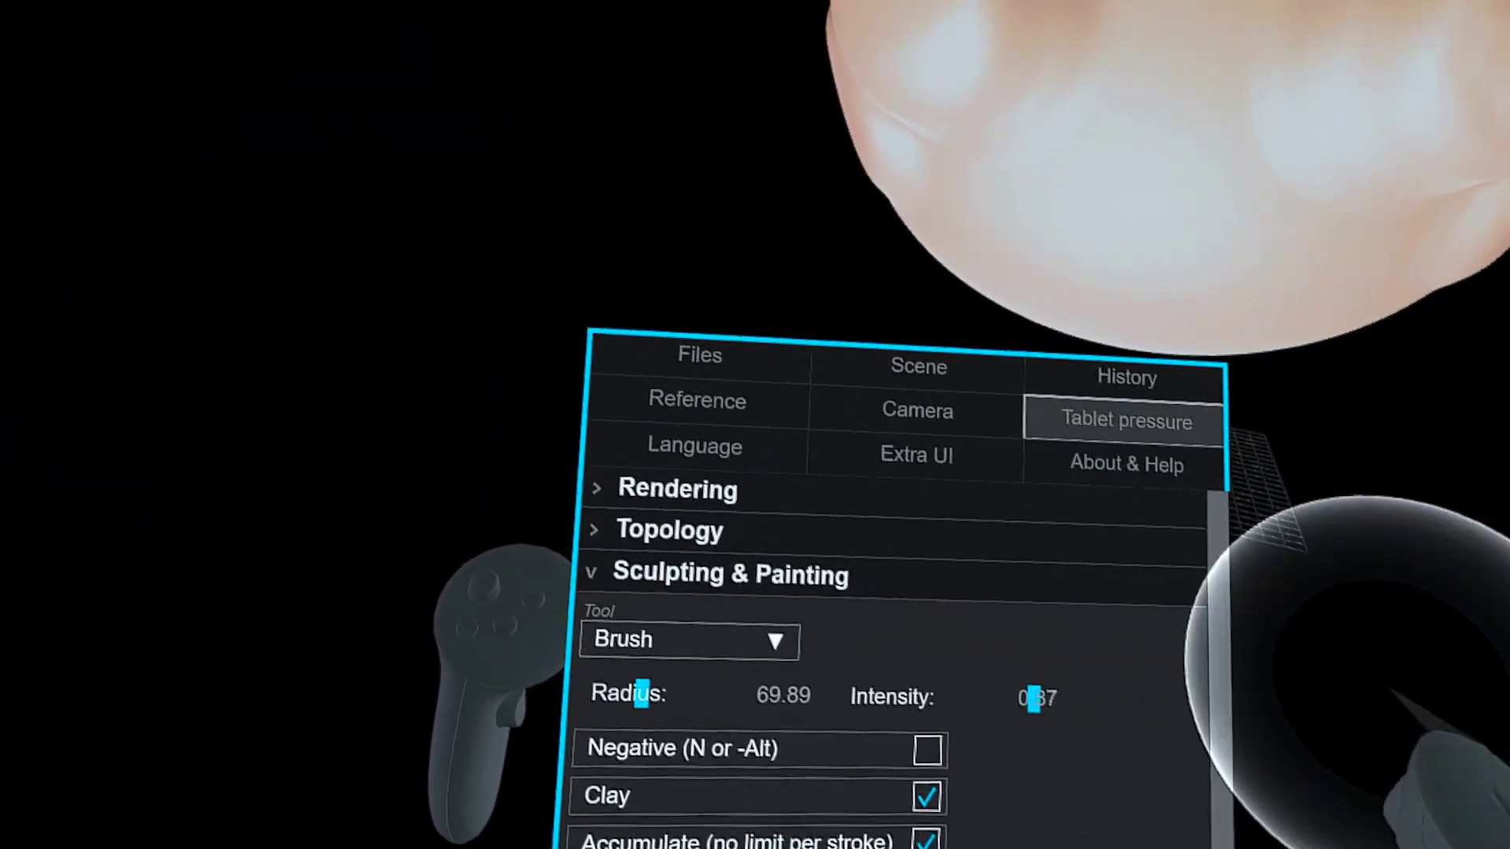
Delete the sculpted sphere from the scene and choose the Voxel tool
{"action": "left_click", "coordinate": [861, 421]}
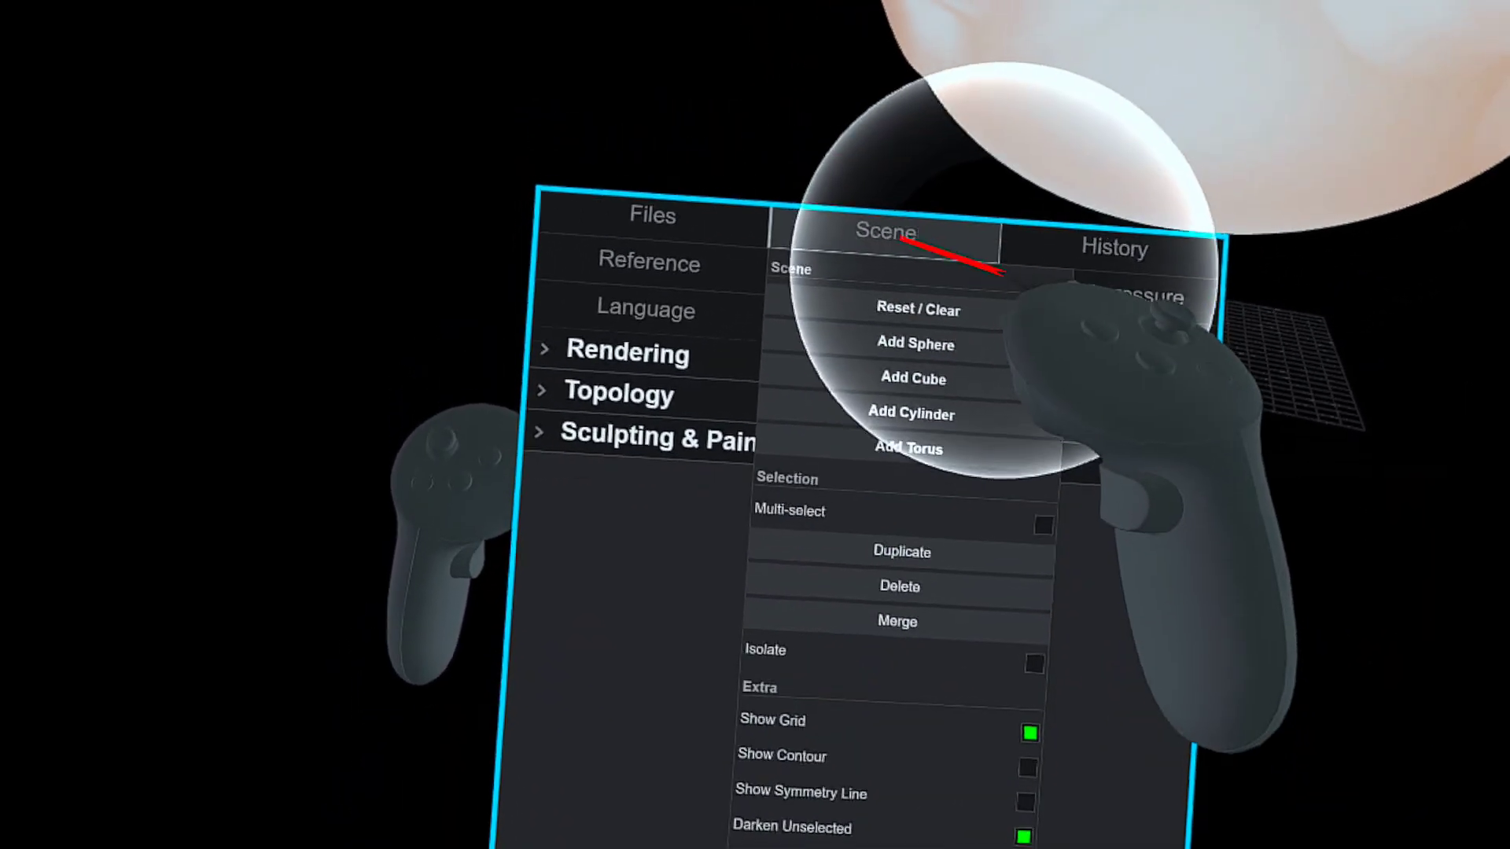
{"action": "left_click", "coordinate": [881, 192]}
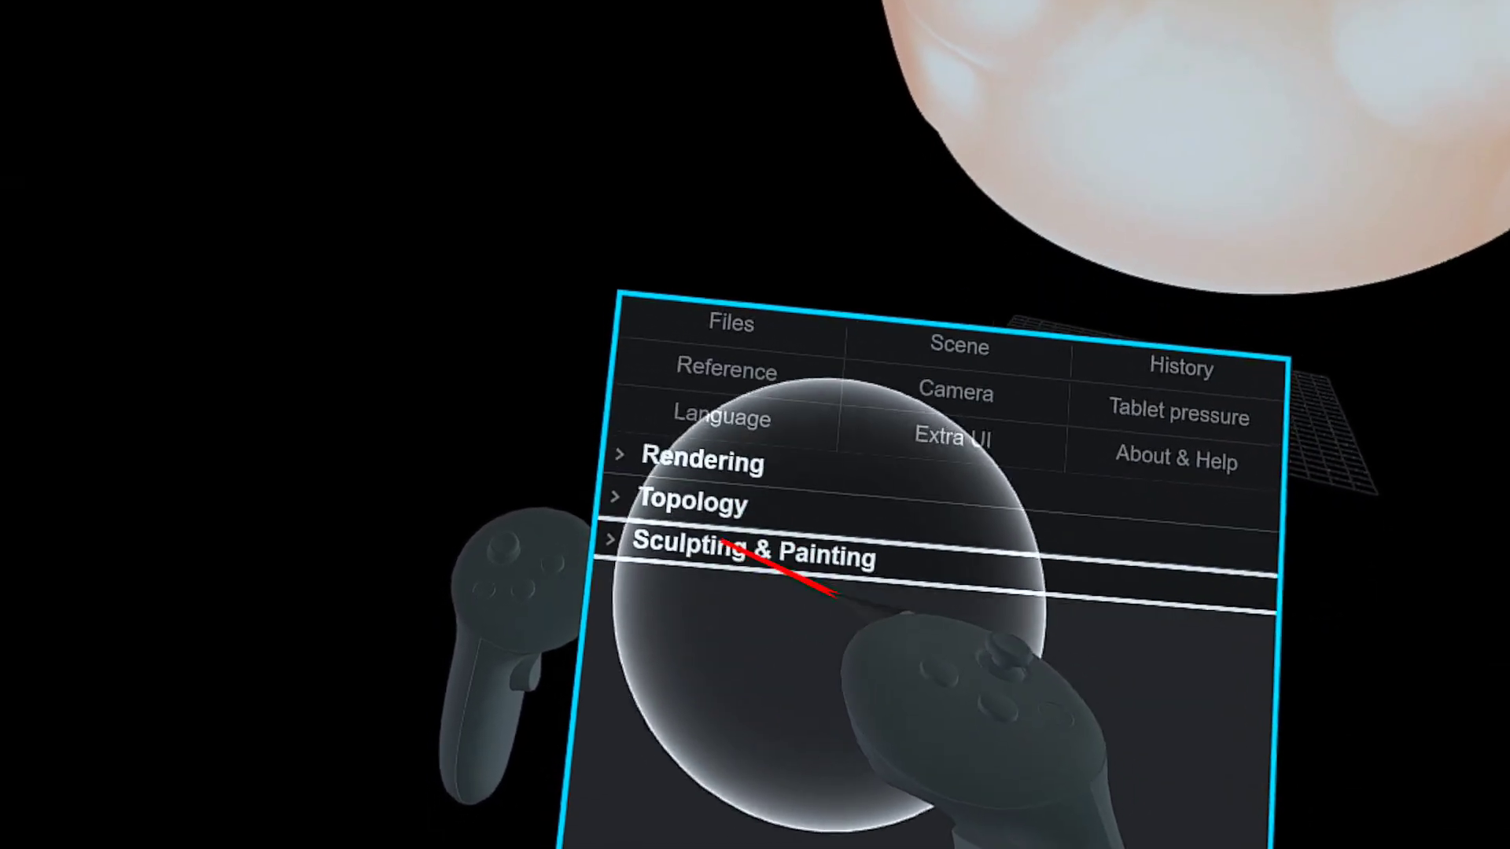
{"action": "left_click", "coordinate": [953, 354]}
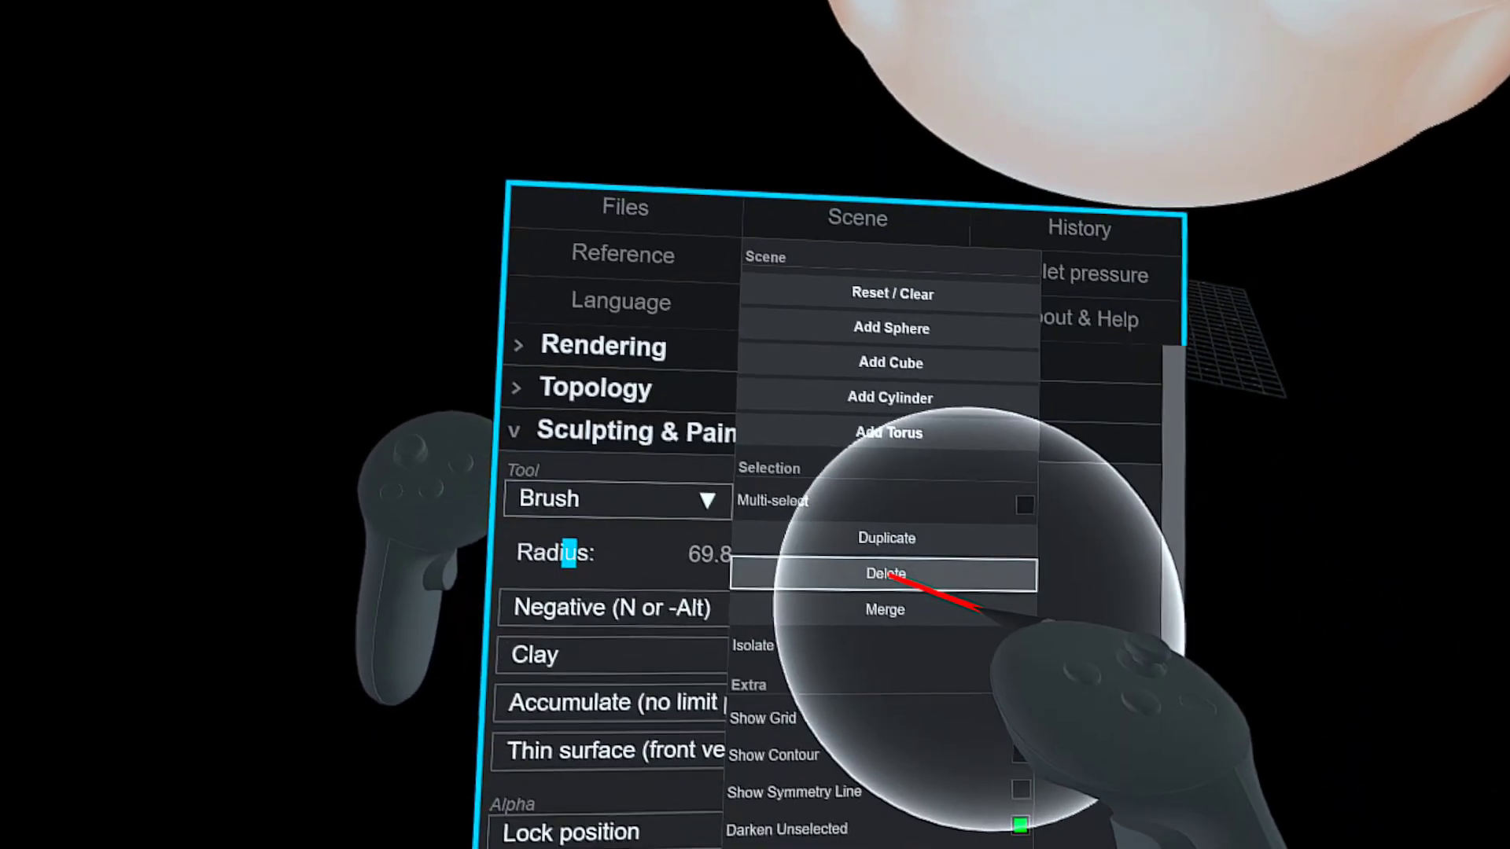
{"action": "left_click", "coordinate": [887, 574]}
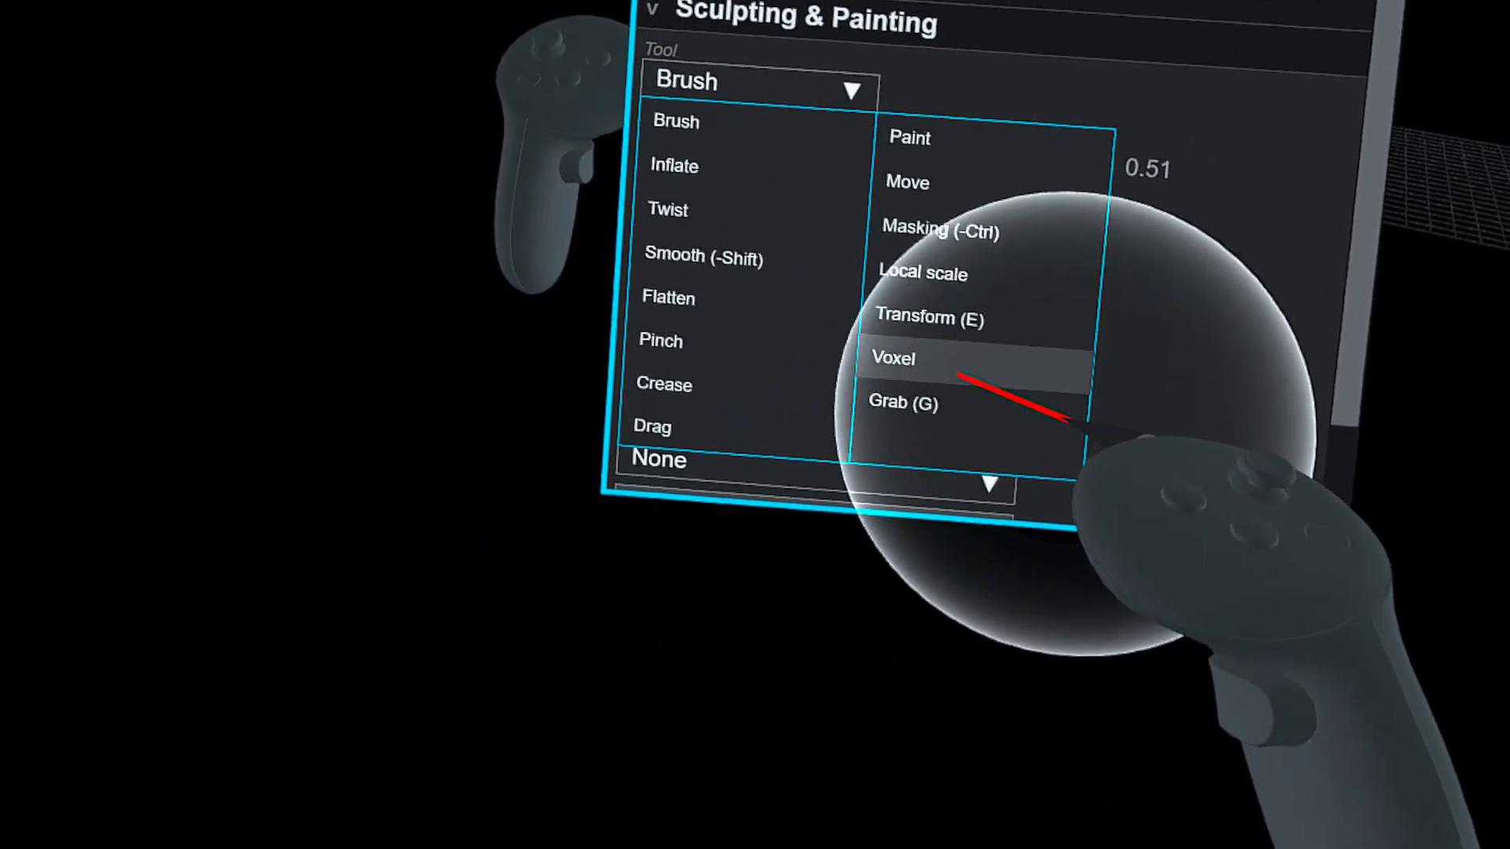
{"action": "left_click", "coordinate": [887, 749]}
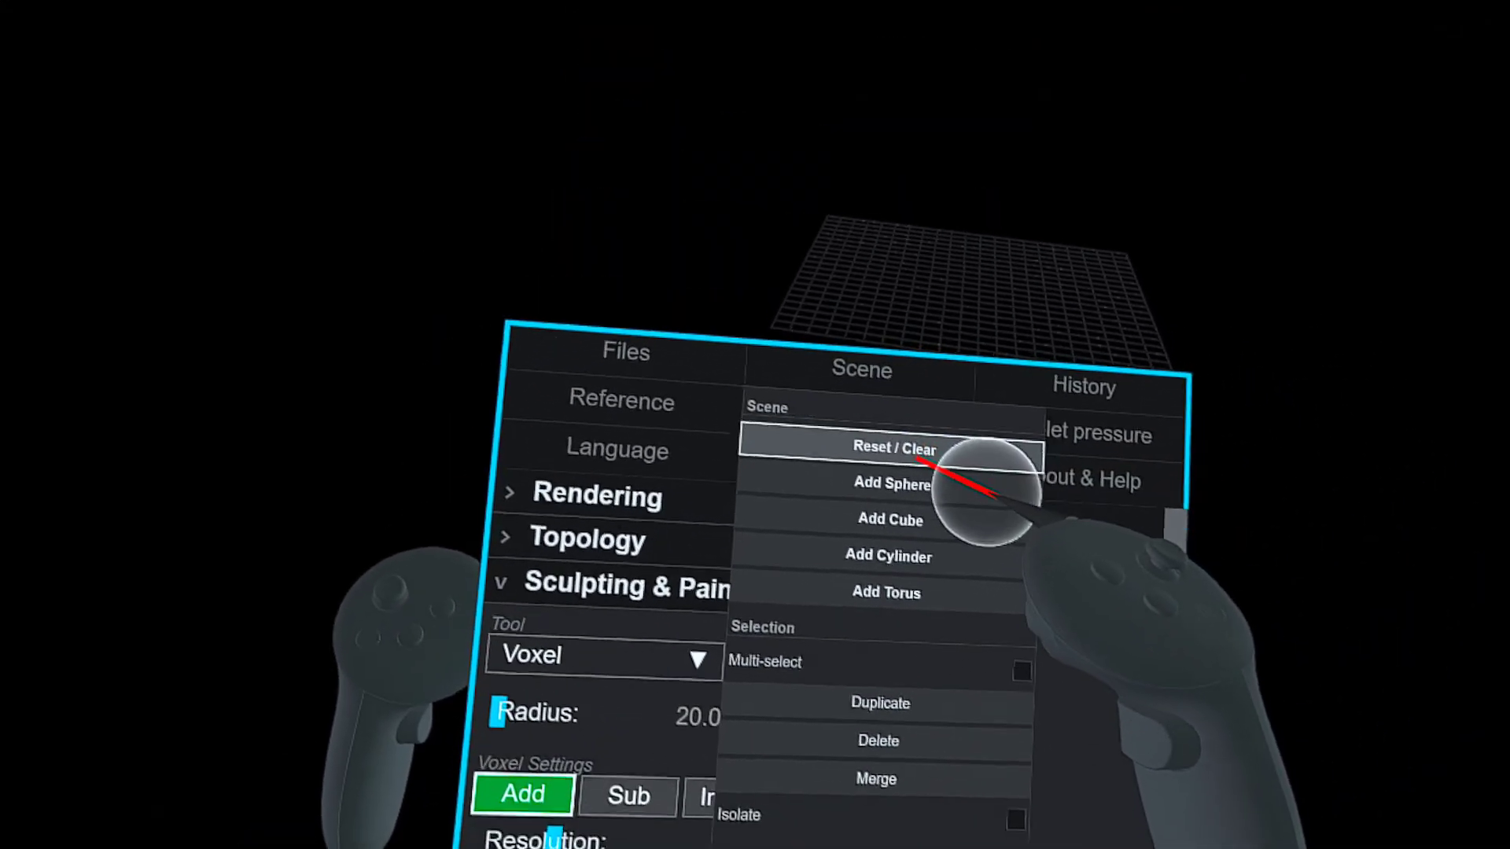
Try to clear the scene with Reset / Clear and delete the selected object
{"action": "left_click", "coordinate": [917, 495]}
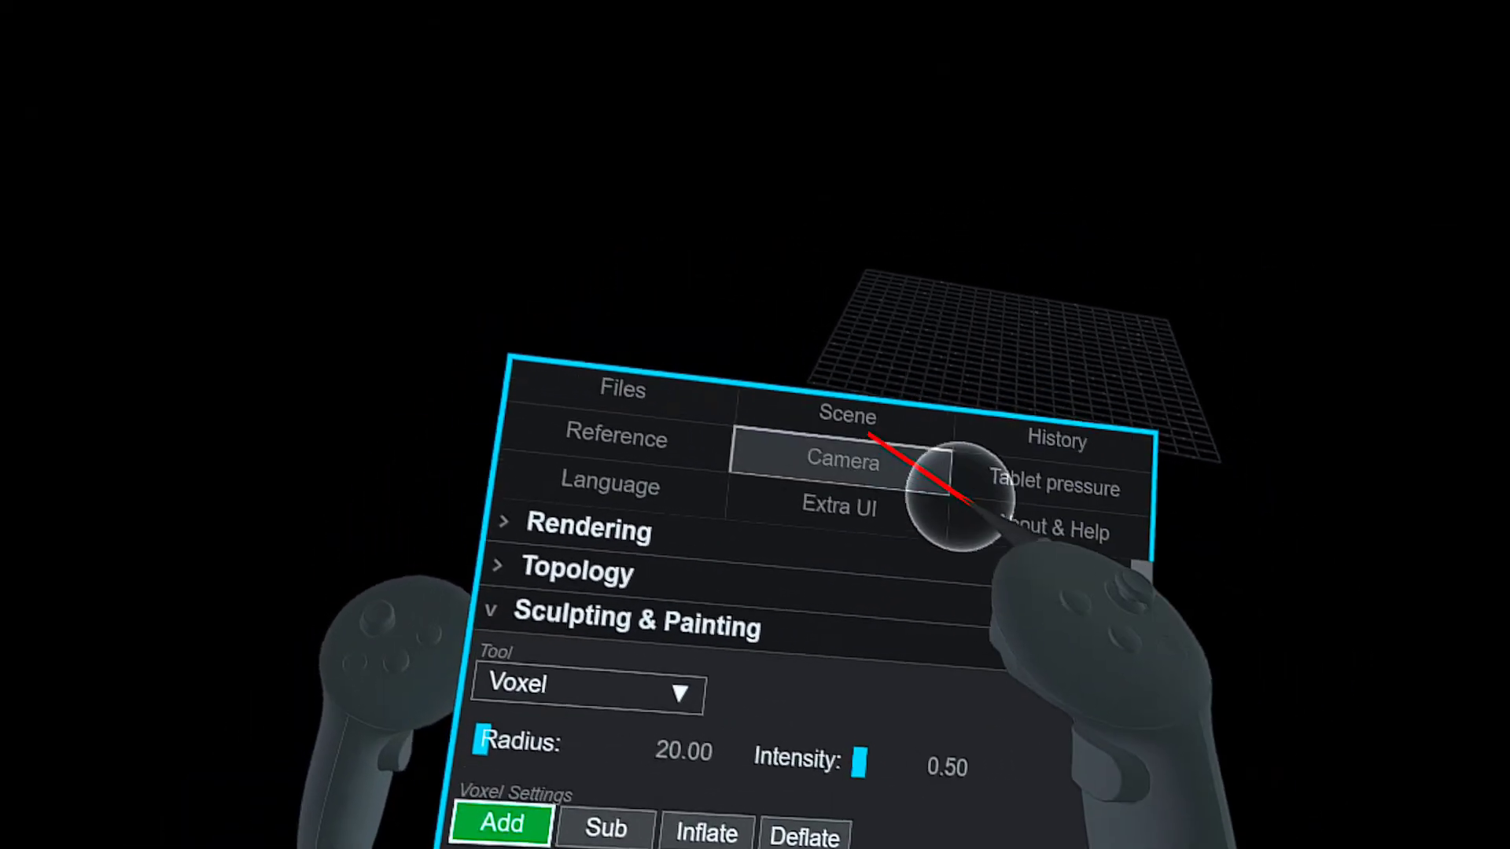
{"action": "left_click", "coordinate": [865, 428]}
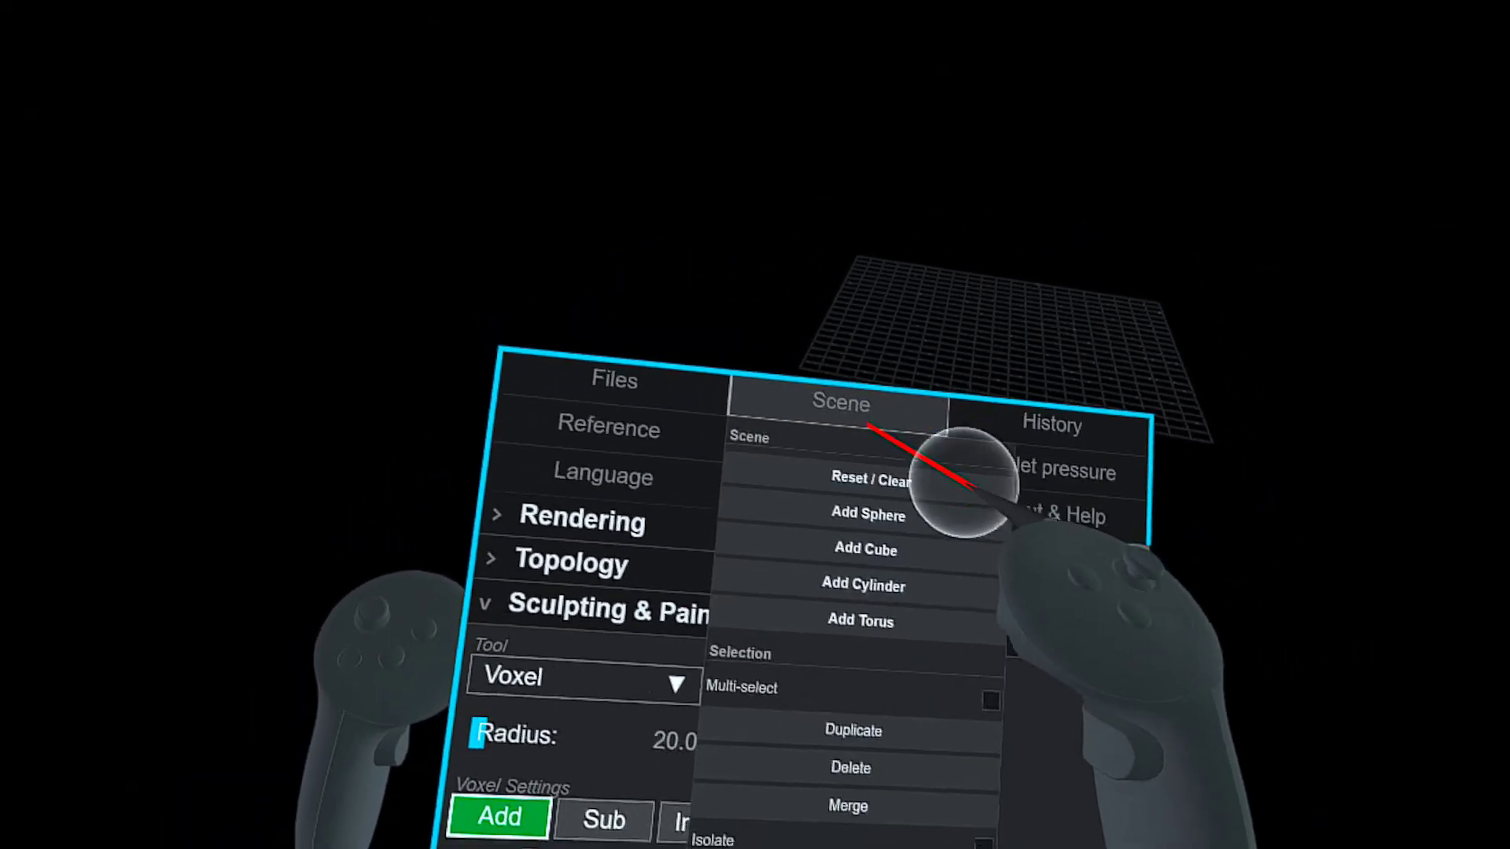
{"action": "left_click", "coordinate": [888, 628]}
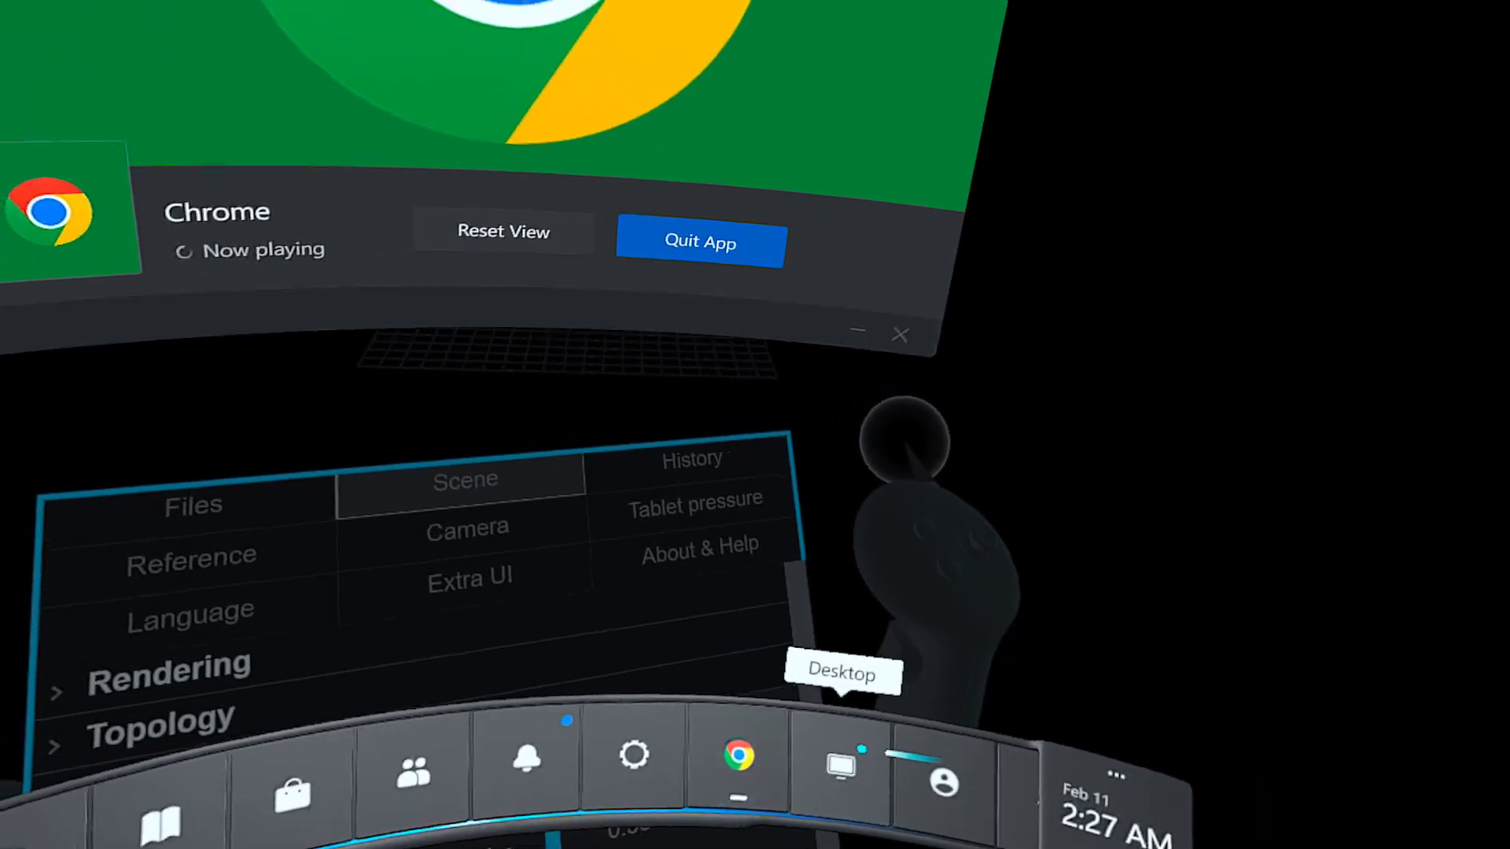
Switch to the Chrome desktop window, reload the SculptXR page and enter VR again
{"action": "left_click", "coordinate": [862, 749]}
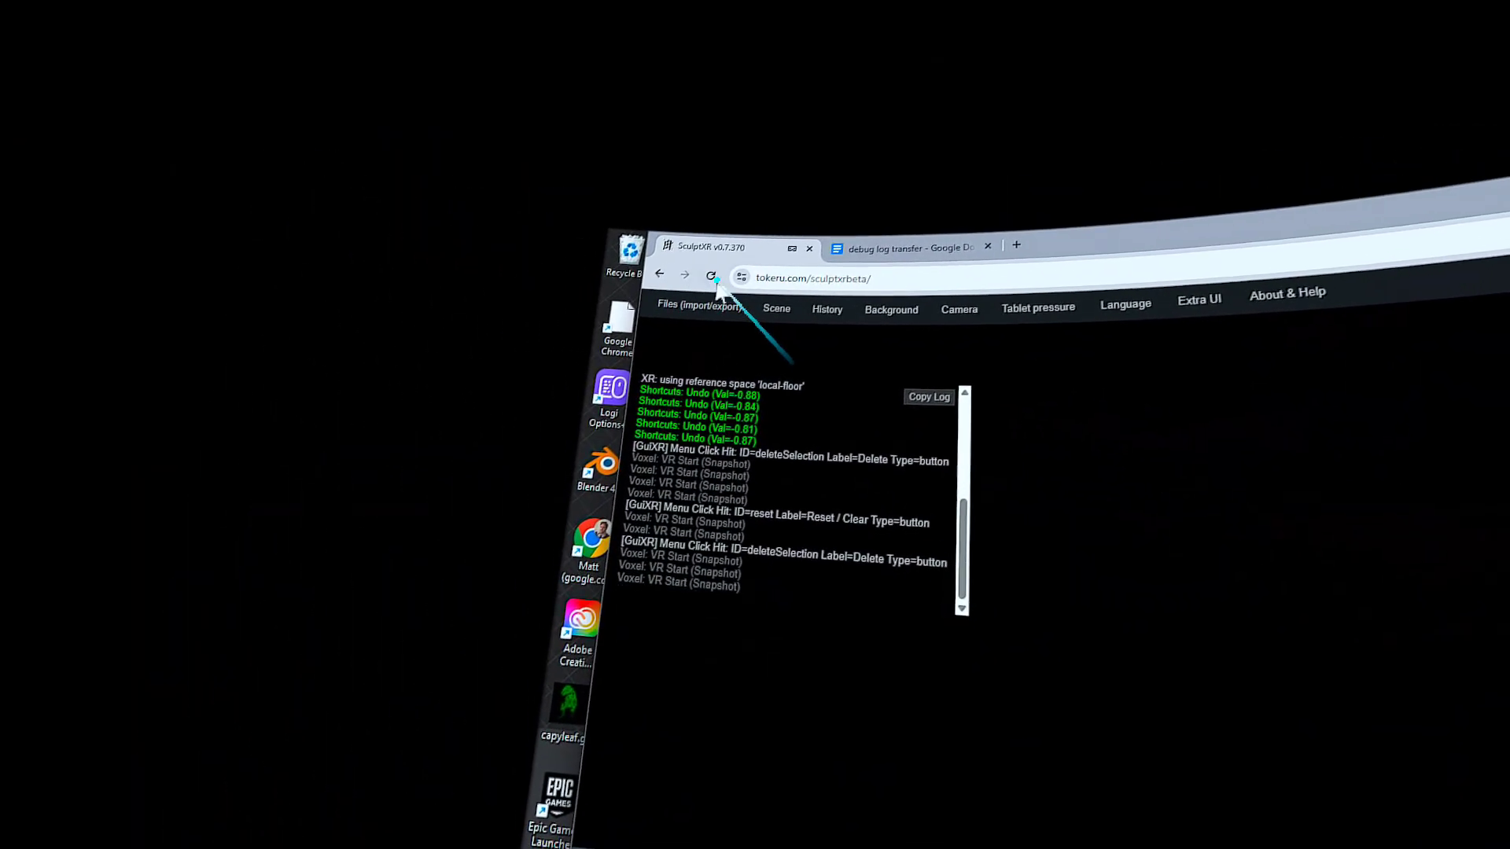
{"action": "left_click", "coordinate": [701, 286]}
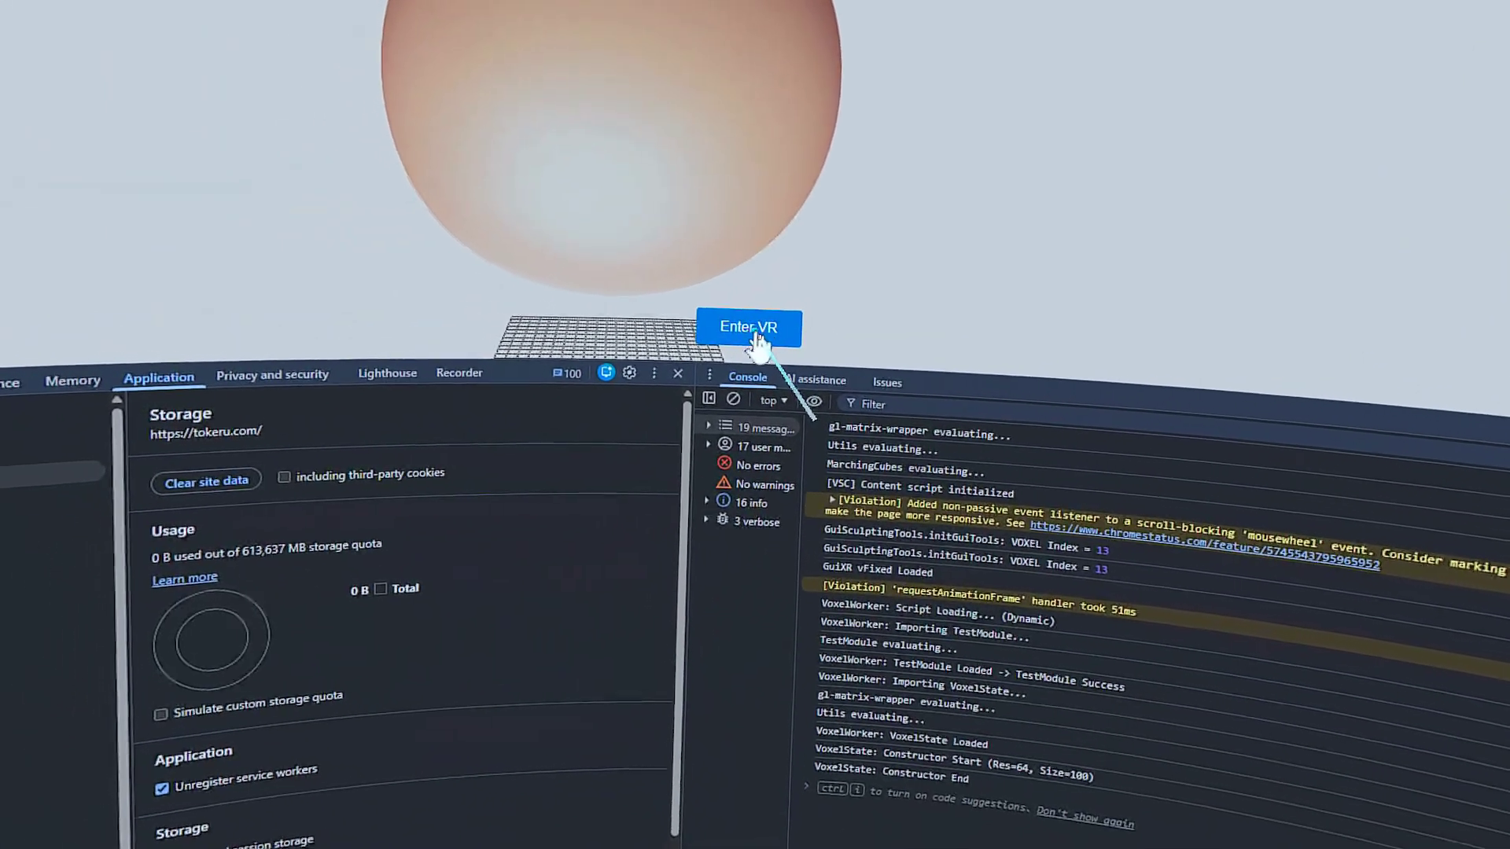
{"action": "left_click", "coordinate": [752, 330]}
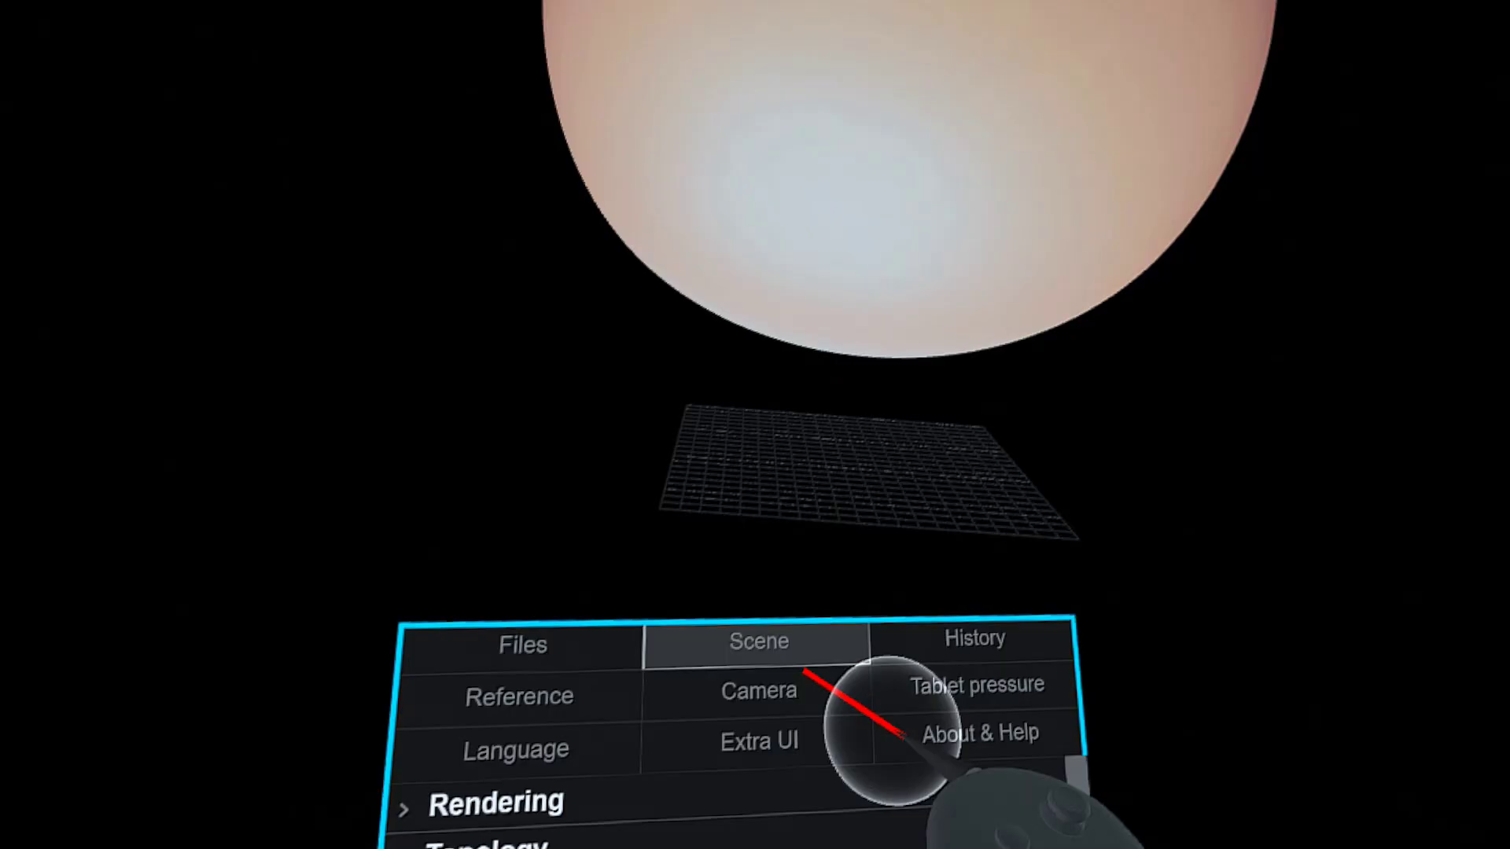
Delete the default sphere from the fresh scene and choose the Voxel tool for sculpting
{"action": "left_click", "coordinate": [798, 664]}
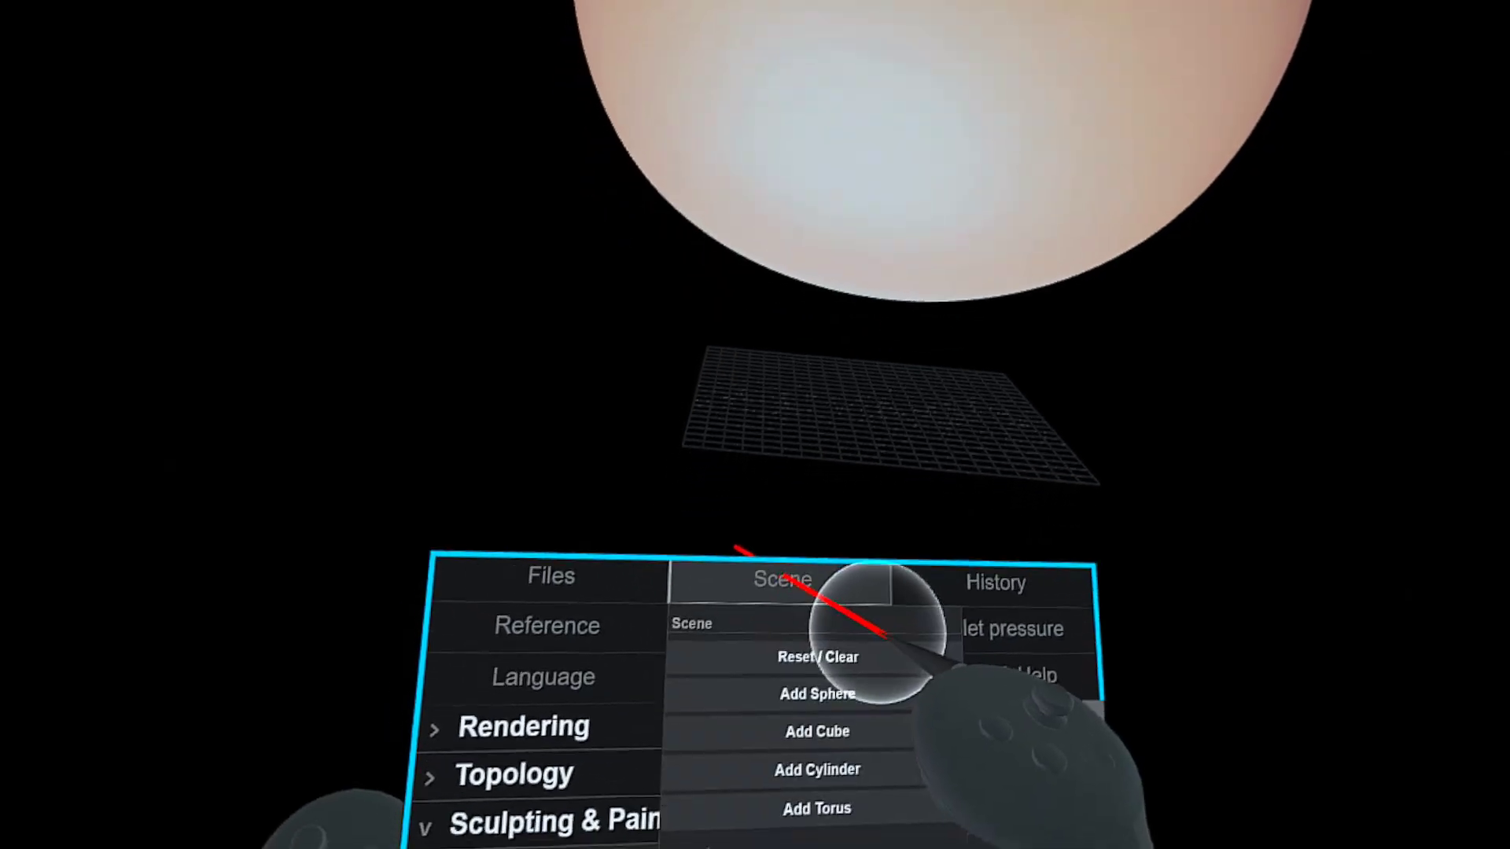
{"action": "left_click", "coordinate": [810, 810]}
{"action": "left_click", "coordinate": [669, 713]}
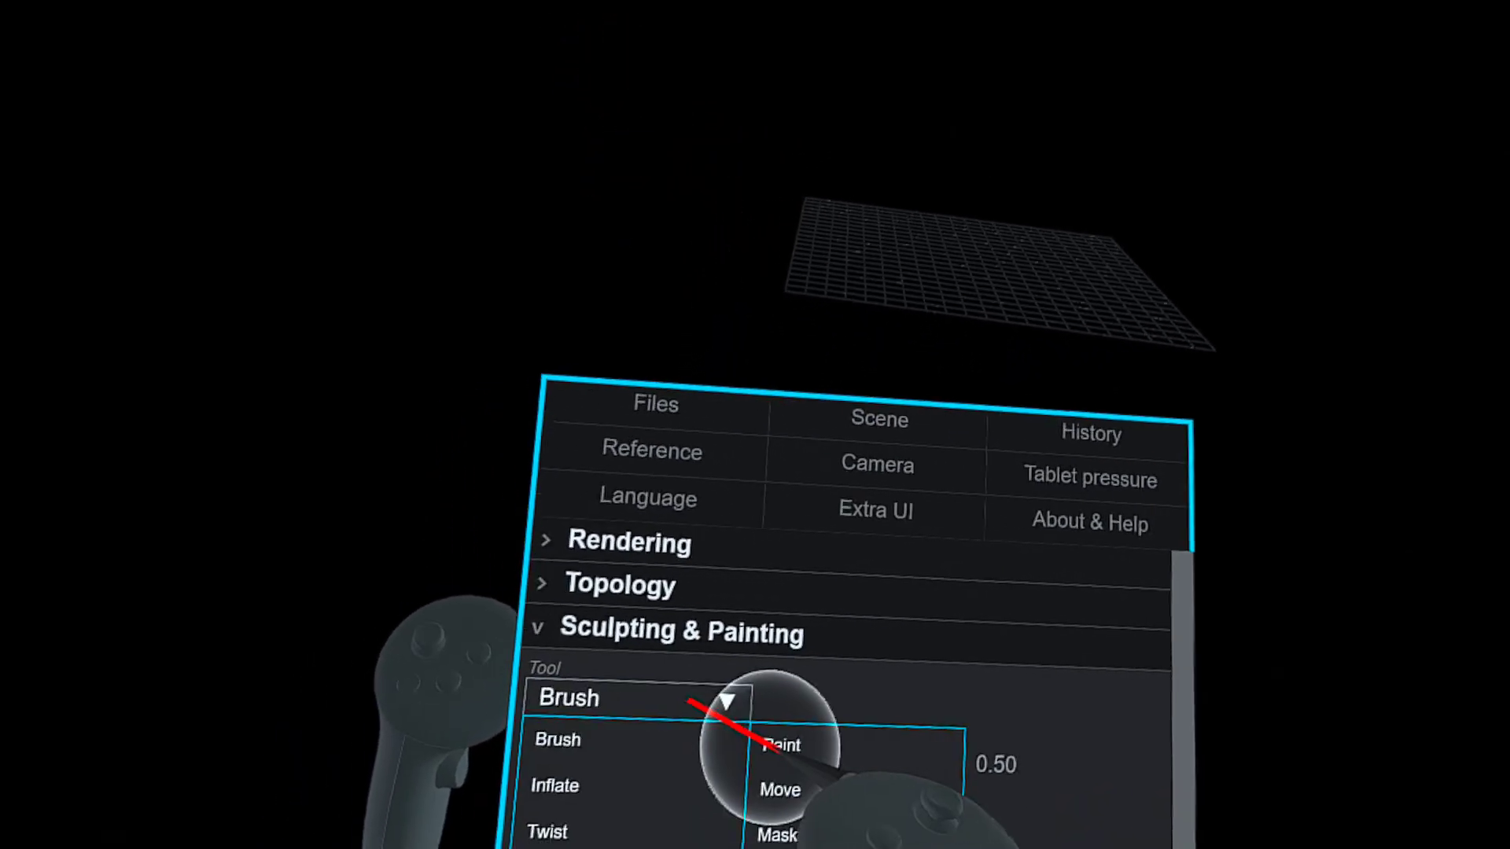
{"action": "left_click", "coordinate": [735, 762]}
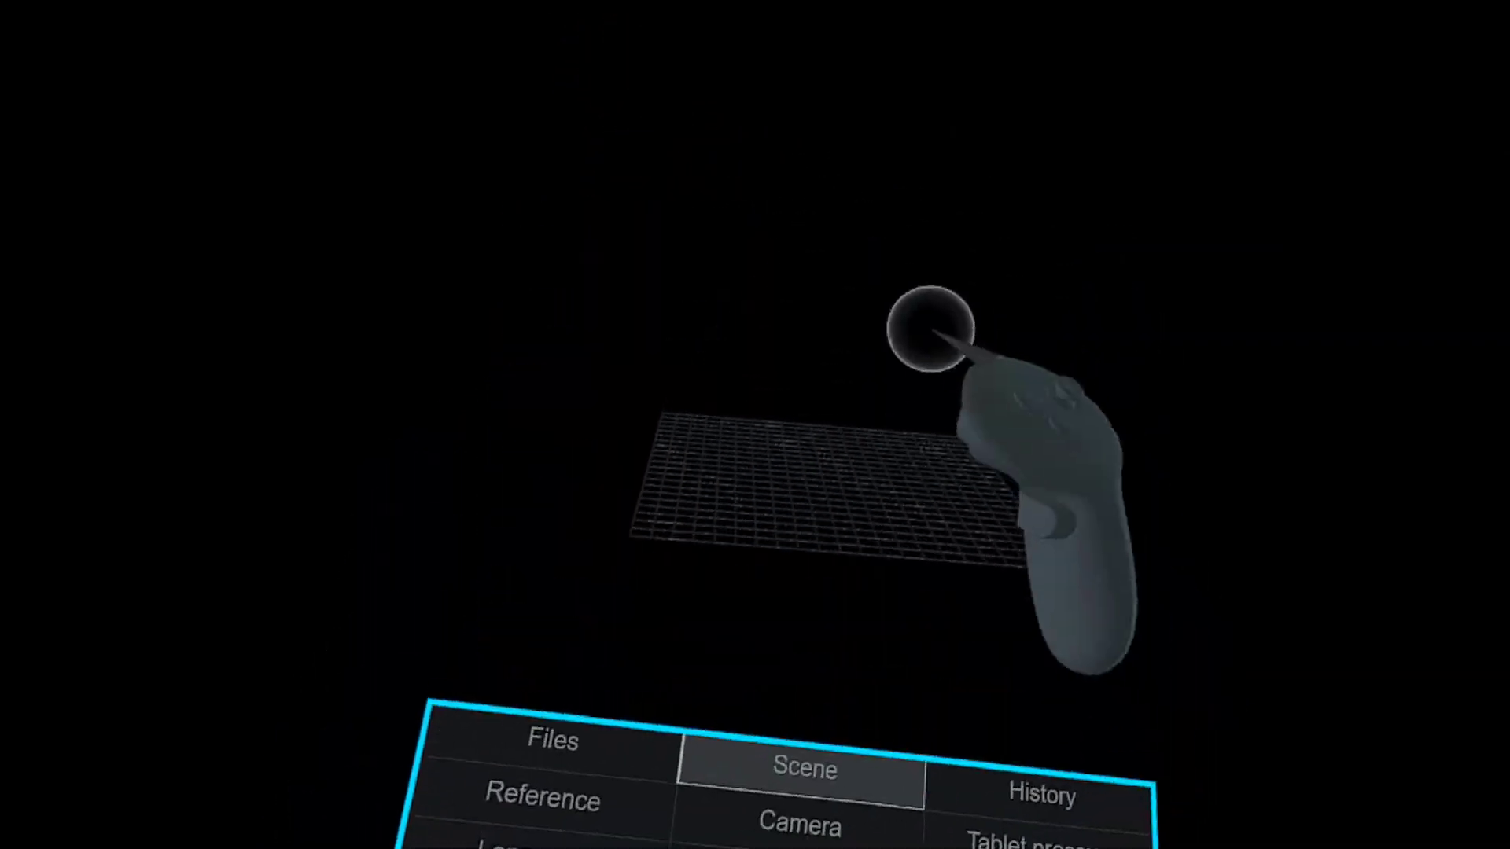
Build up a mirrored voxel form with thick limbs and rounded lobes above the grid, using Add mode
{"action": "mouse_move", "coordinate": [931, 327]}
{"action": "left_mouse_down"}
{"action": "mouse_move", "coordinate": [1027, 304]}
{"action": "mouse_move", "coordinate": [987, 354]}
{"action": "left_mouse_up"}
{"action": "mouse_move", "coordinate": [879, 424]}
{"action": "left_mouse_down"}
{"action": "mouse_move", "coordinate": [910, 327]}
{"action": "mouse_move", "coordinate": [1010, 293]}
{"action": "mouse_move", "coordinate": [918, 314]}
{"action": "left_mouse_up"}
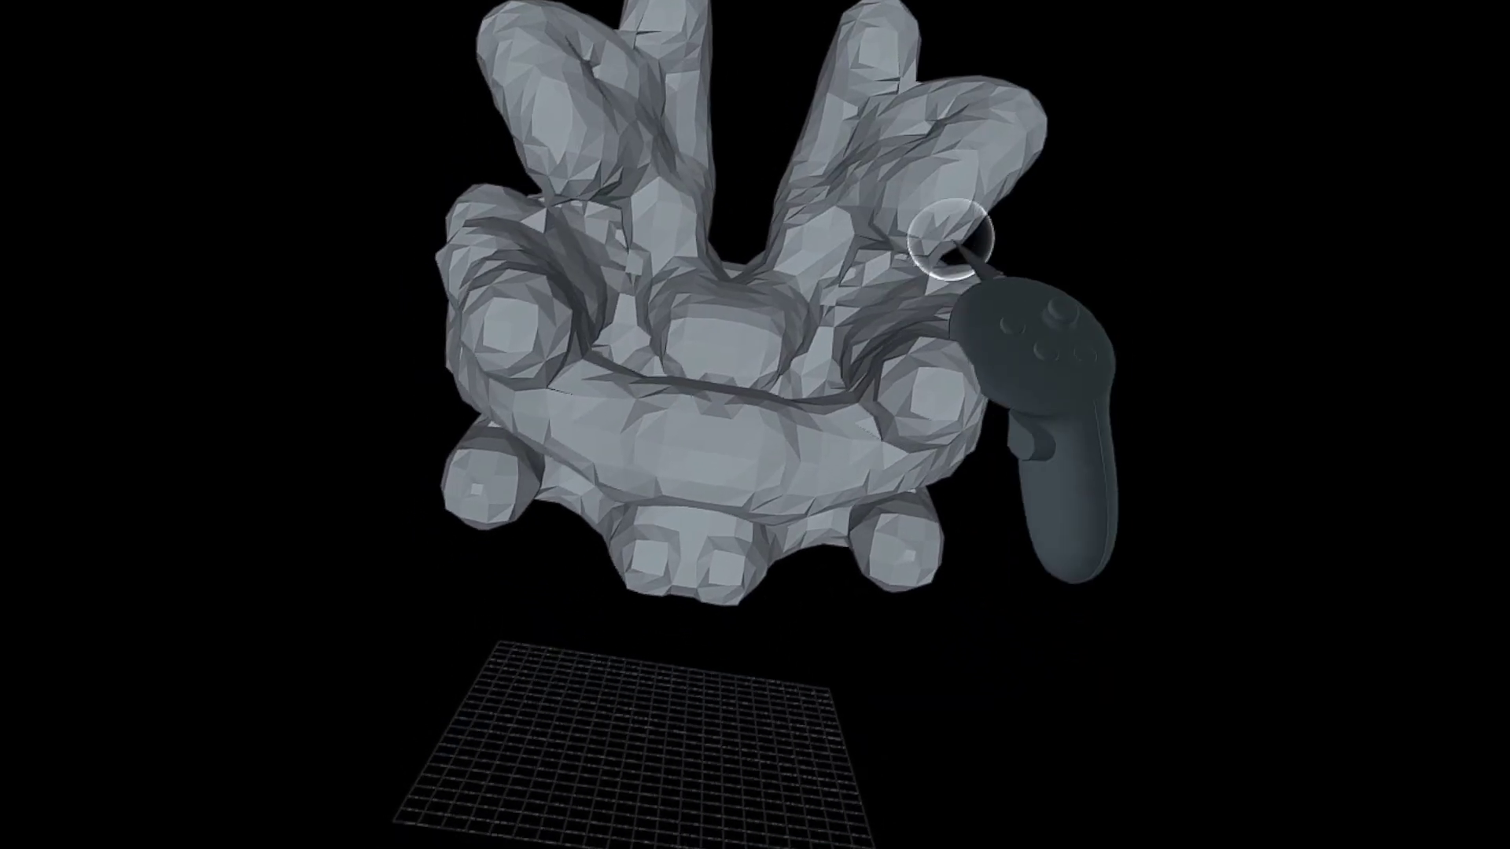
{"action": "mouse_move", "coordinate": [1015, 294]}
{"action": "left_mouse_down"}
{"action": "mouse_move", "coordinate": [990, 236]}
{"action": "mouse_move", "coordinate": [991, 329]}
{"action": "mouse_move", "coordinate": [1048, 549]}
{"action": "left_mouse_up"}
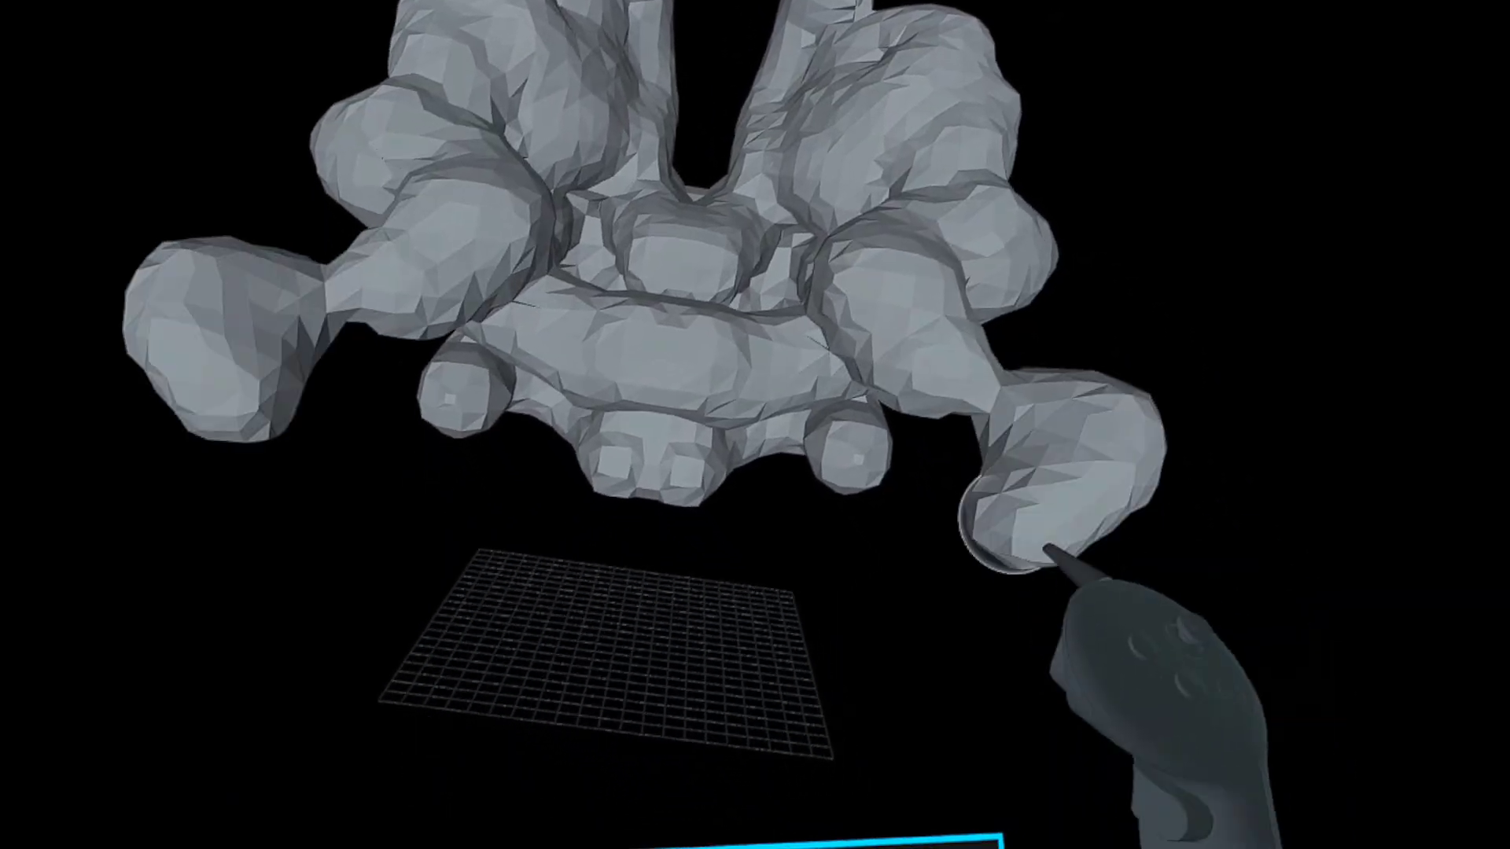
{"action": "mouse_move", "coordinate": [747, 496]}
{"action": "left_mouse_down"}
{"action": "mouse_move", "coordinate": [802, 228]}
{"action": "mouse_move", "coordinate": [778, 15]}
{"action": "left_mouse_up"}
{"action": "left_click_drag", "start_coordinate": [1102, 17], "coordinate": [1055, 431]}
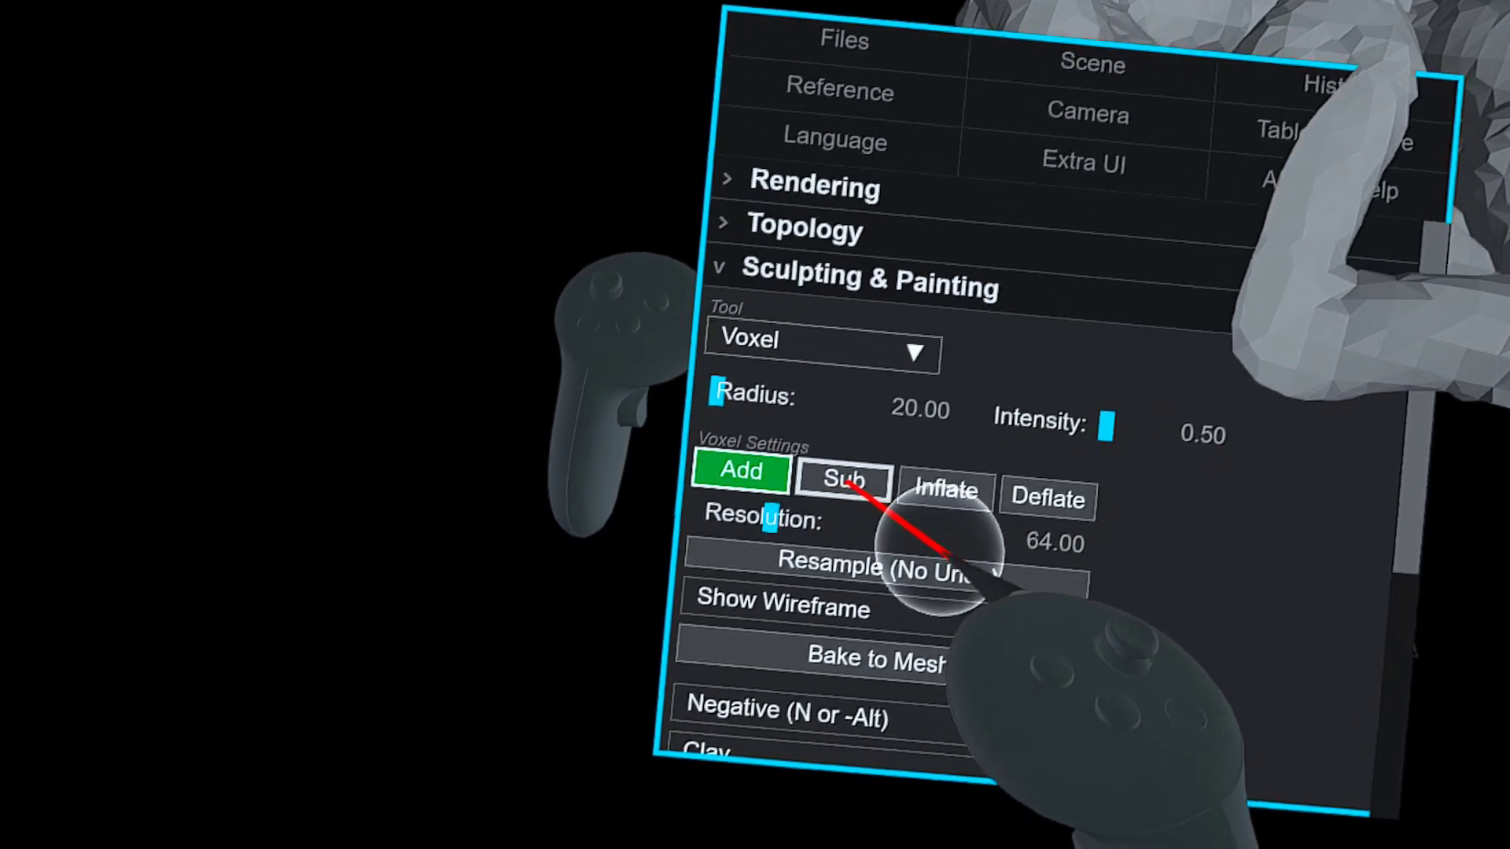
Switch the voxel tool to Sub and cut away parts of the upper limbs and lobes
{"action": "left_click", "coordinate": [742, 573]}
{"action": "left_click_drag", "start_coordinate": [983, 201], "coordinate": [933, 59]}
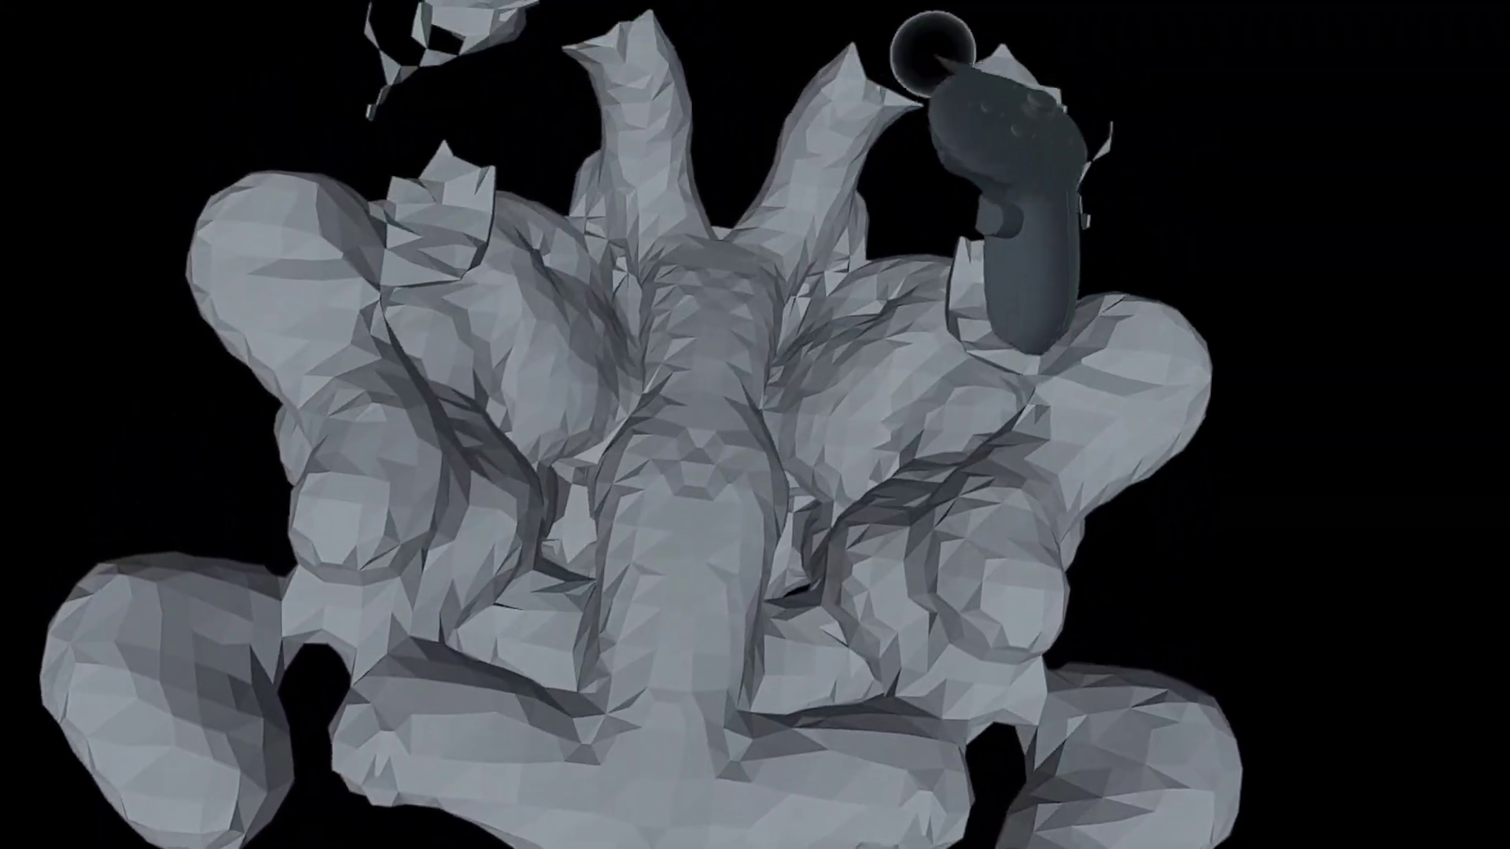
{"action": "mouse_move", "coordinate": [903, 221]}
{"action": "left_mouse_down"}
{"action": "mouse_move", "coordinate": [954, 189]}
{"action": "mouse_move", "coordinate": [927, 146]}
{"action": "mouse_move", "coordinate": [1060, 344]}
{"action": "mouse_move", "coordinate": [864, 180]}
{"action": "left_mouse_up"}
{"action": "left_click_drag", "start_coordinate": [1179, 347], "coordinate": [1314, 350]}
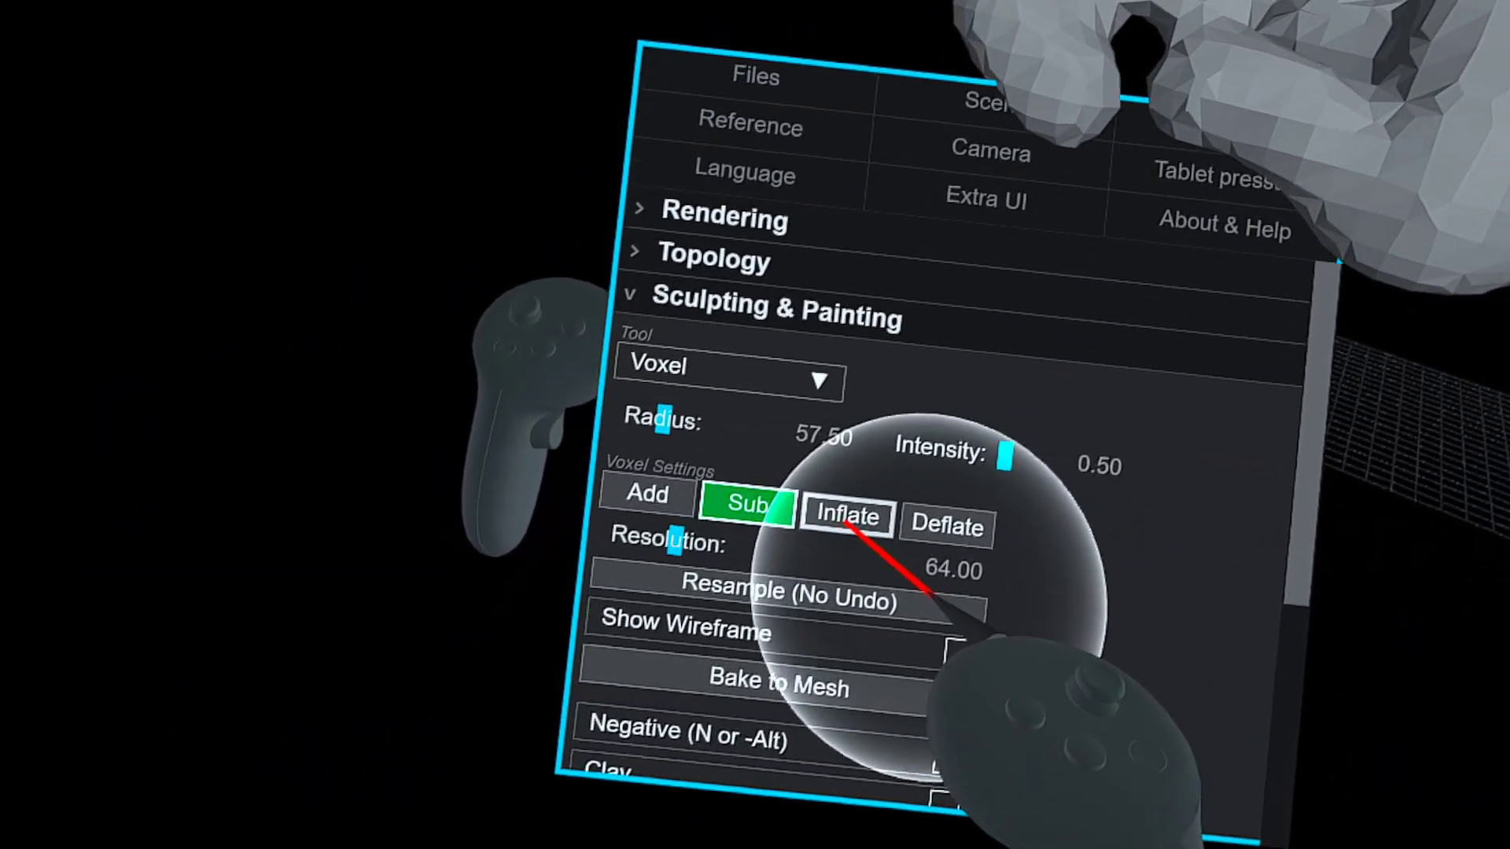
Set the voxel tool to Inflate for further shaping and bake the finished voxel form to a mesh
{"action": "left_click", "coordinate": [796, 557]}
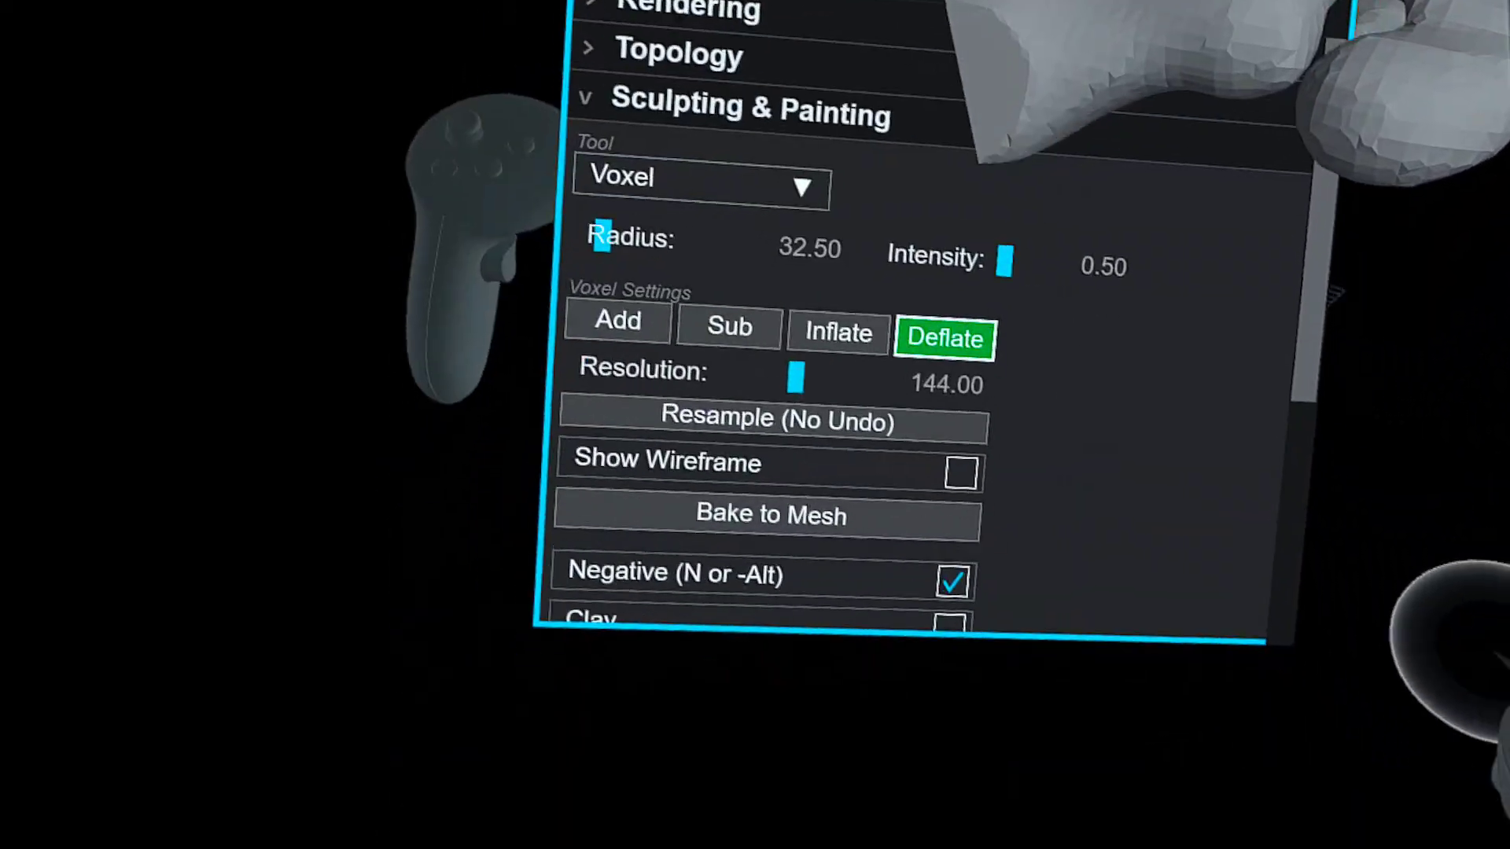
{"action": "left_click", "coordinate": [787, 464]}
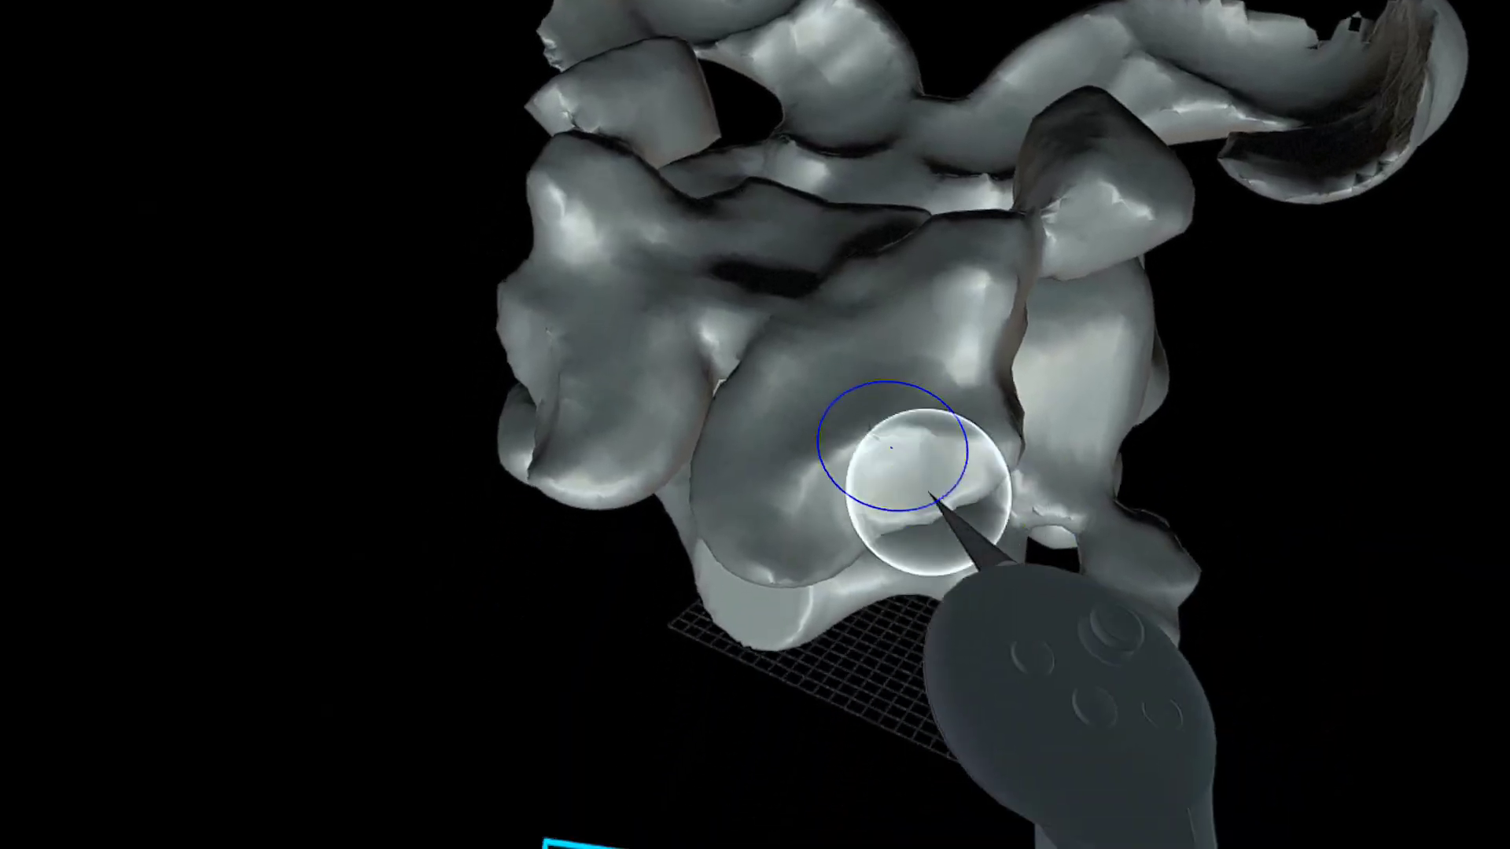
Set the rendering shader to PBR and choose a different lighting environment for the baked mesh
{"action": "scroll", "coordinate": [1034, 669], "scroll_direction": "down", "scroll_amount": 5}
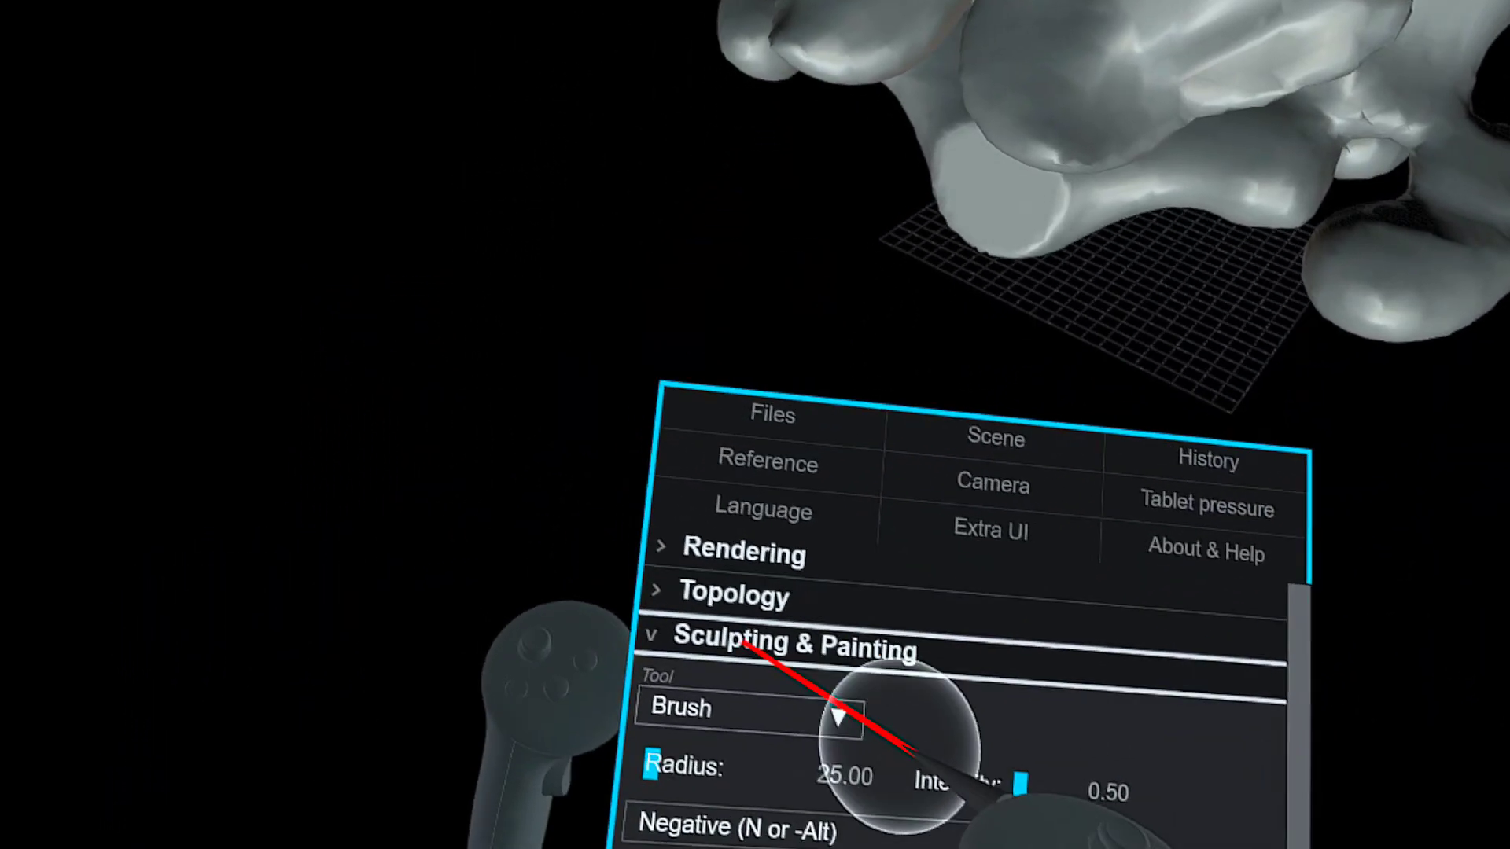
{"action": "left_click", "coordinate": [724, 576]}
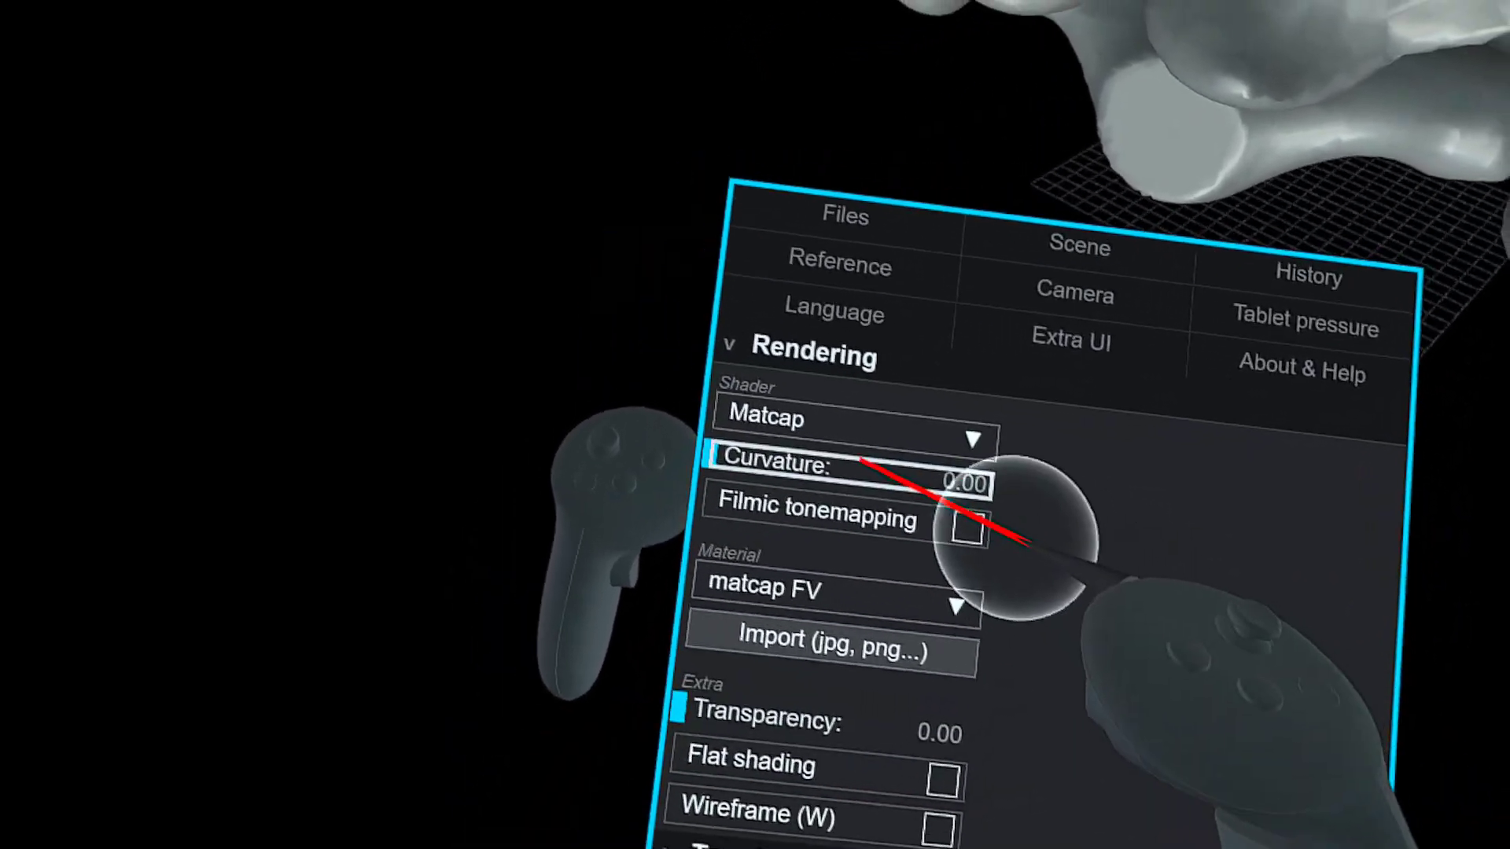
{"action": "left_click", "coordinate": [821, 460]}
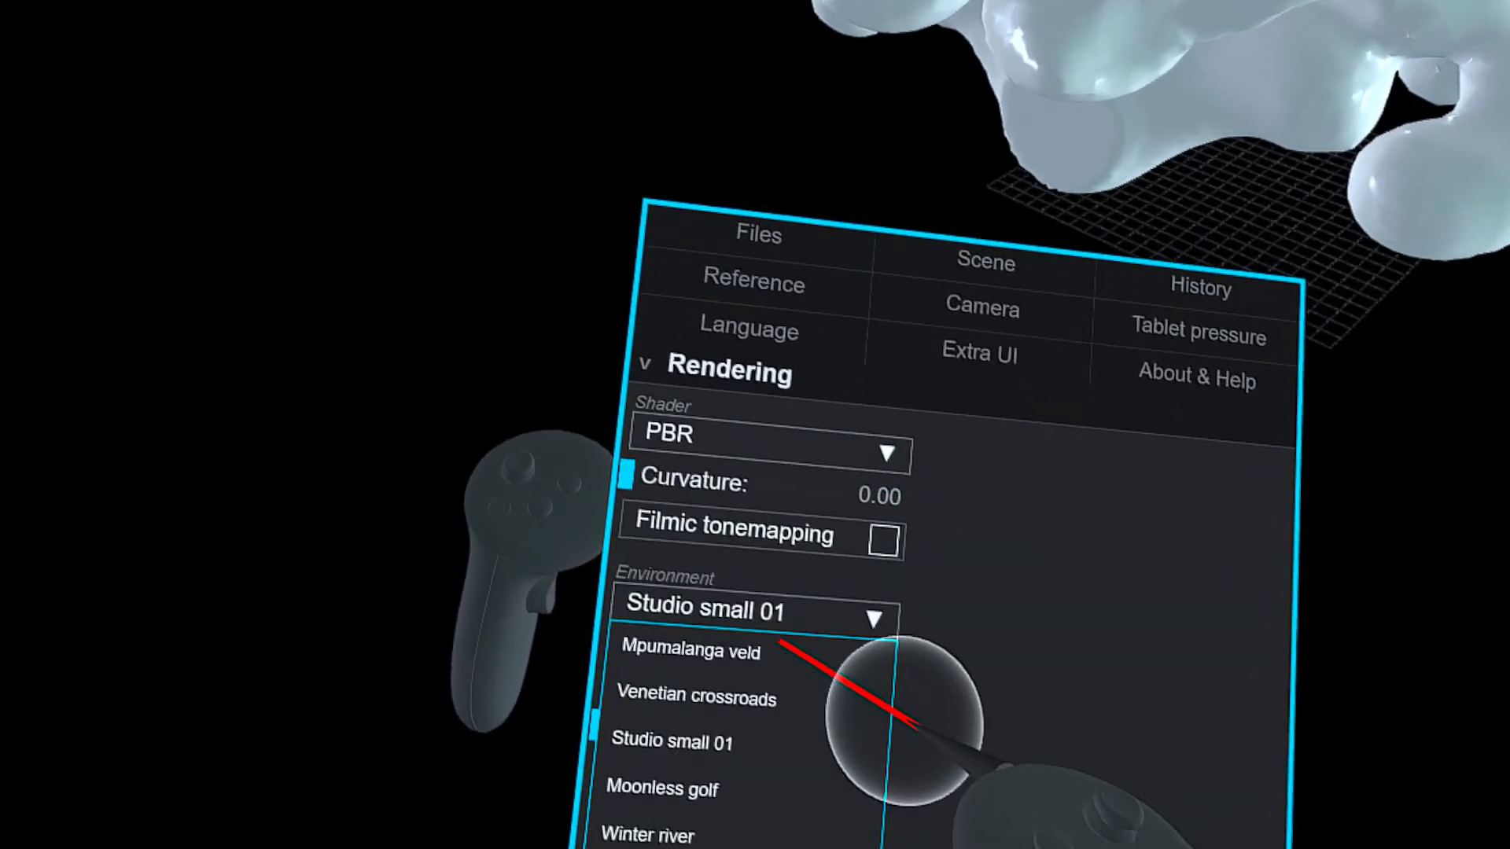
{"action": "left_click", "coordinate": [743, 678]}
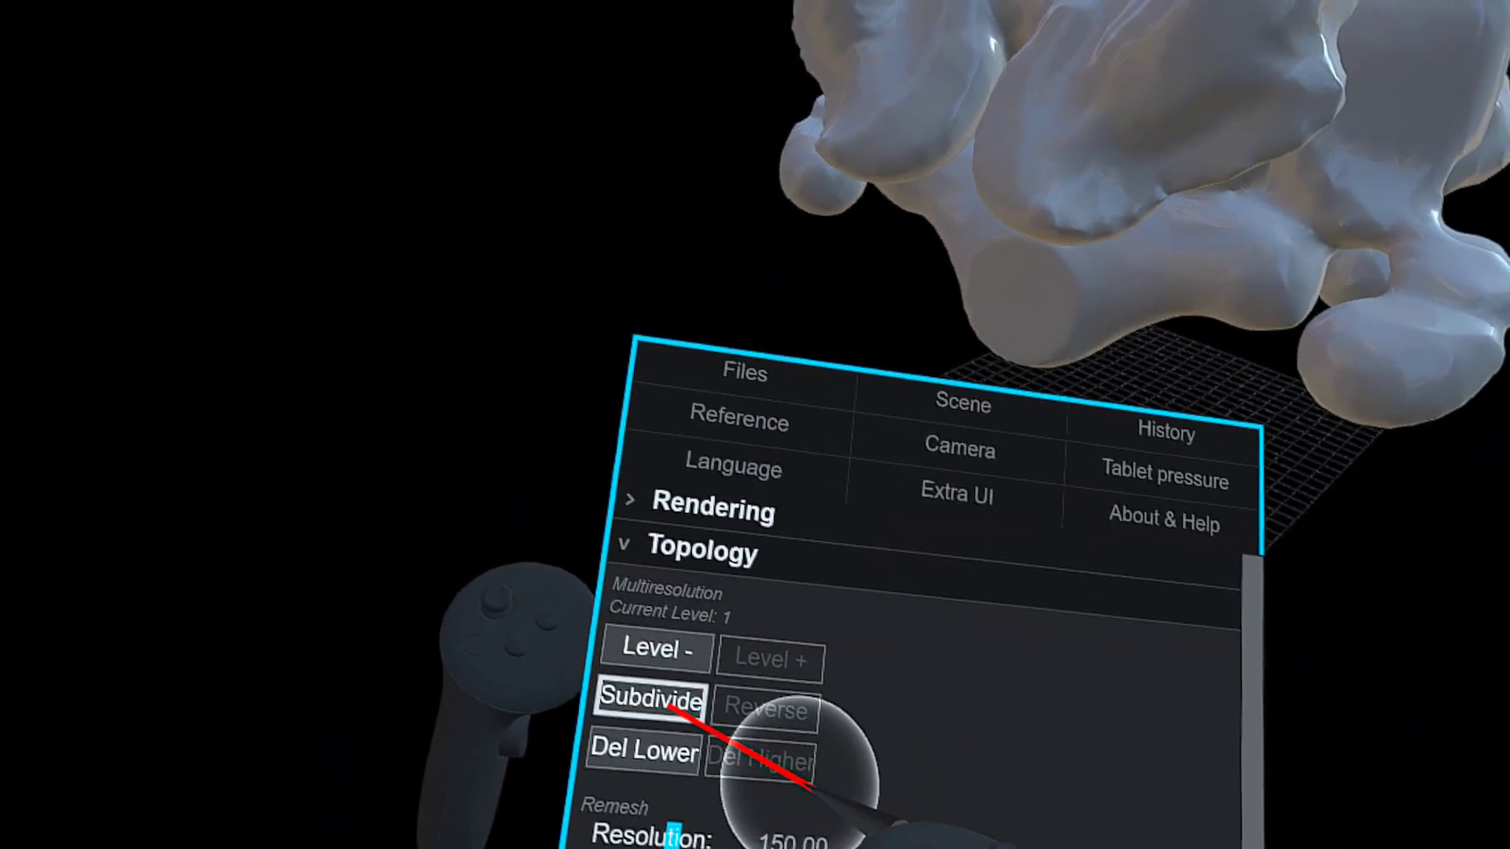
Subdivide the baked mesh in the multiresolution topology settings
{"action": "left_click", "coordinate": [668, 704]}
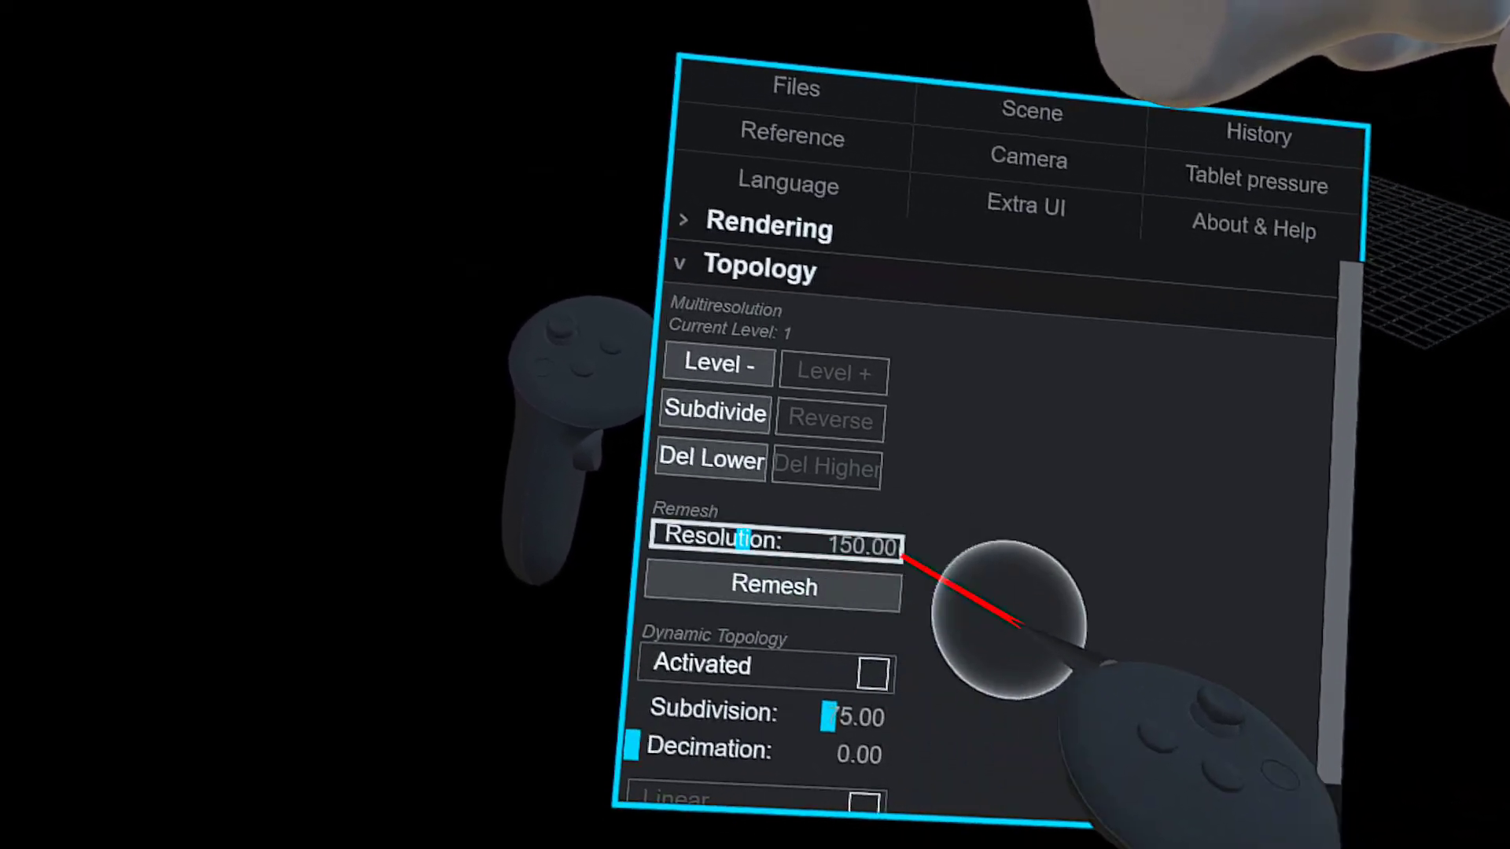
Paint mirrored orange-brown patches across the large front lobes and upper parts of the mesh
{"action": "scroll", "coordinate": [983, 613], "scroll_direction": "down", "scroll_amount": 2}
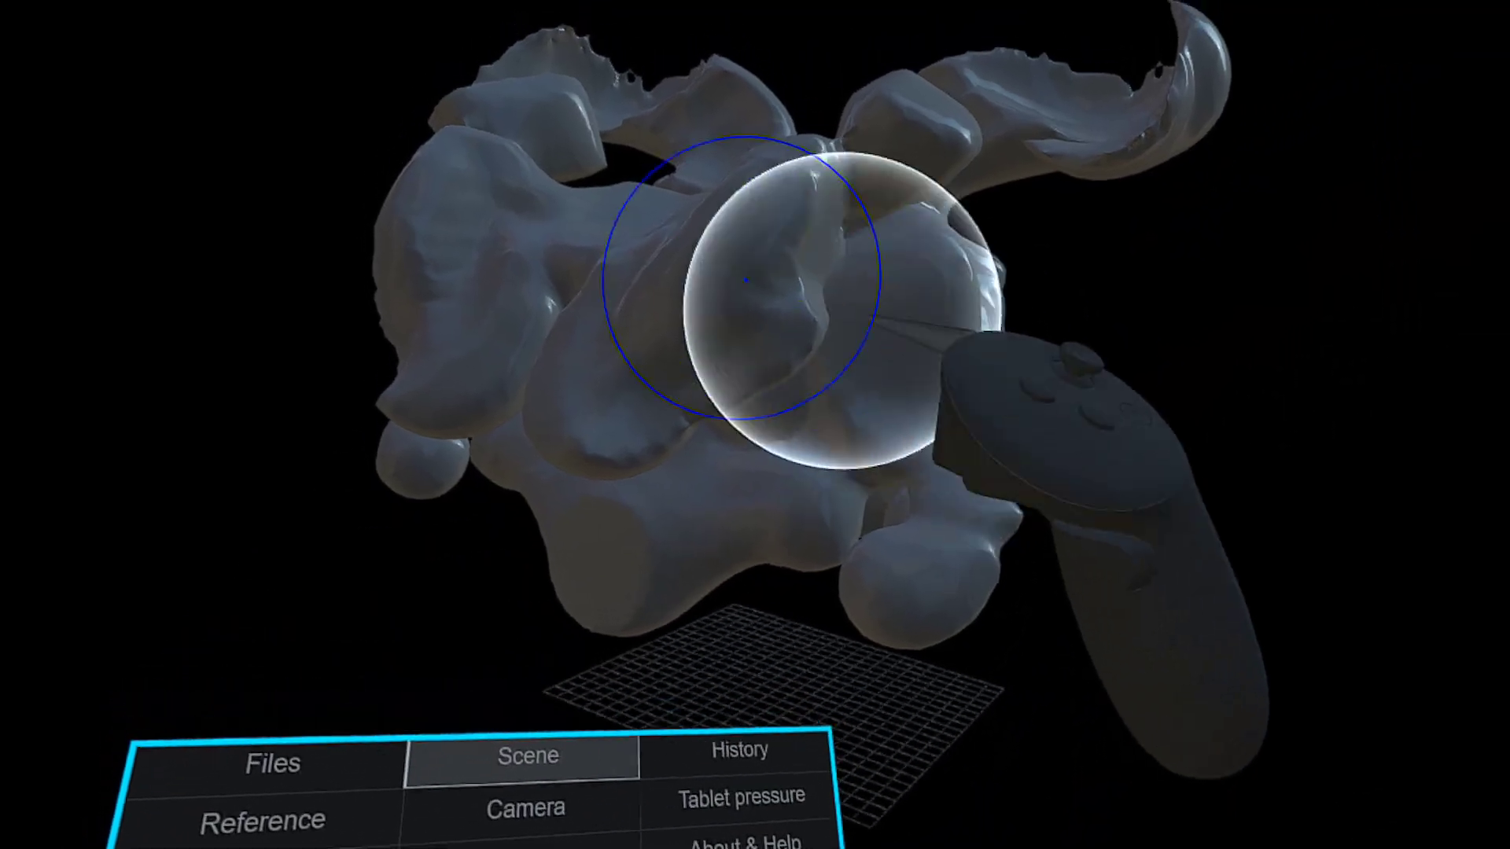
{"action": "left_click_drag", "start_coordinate": [839, 310], "coordinate": [843, 362]}
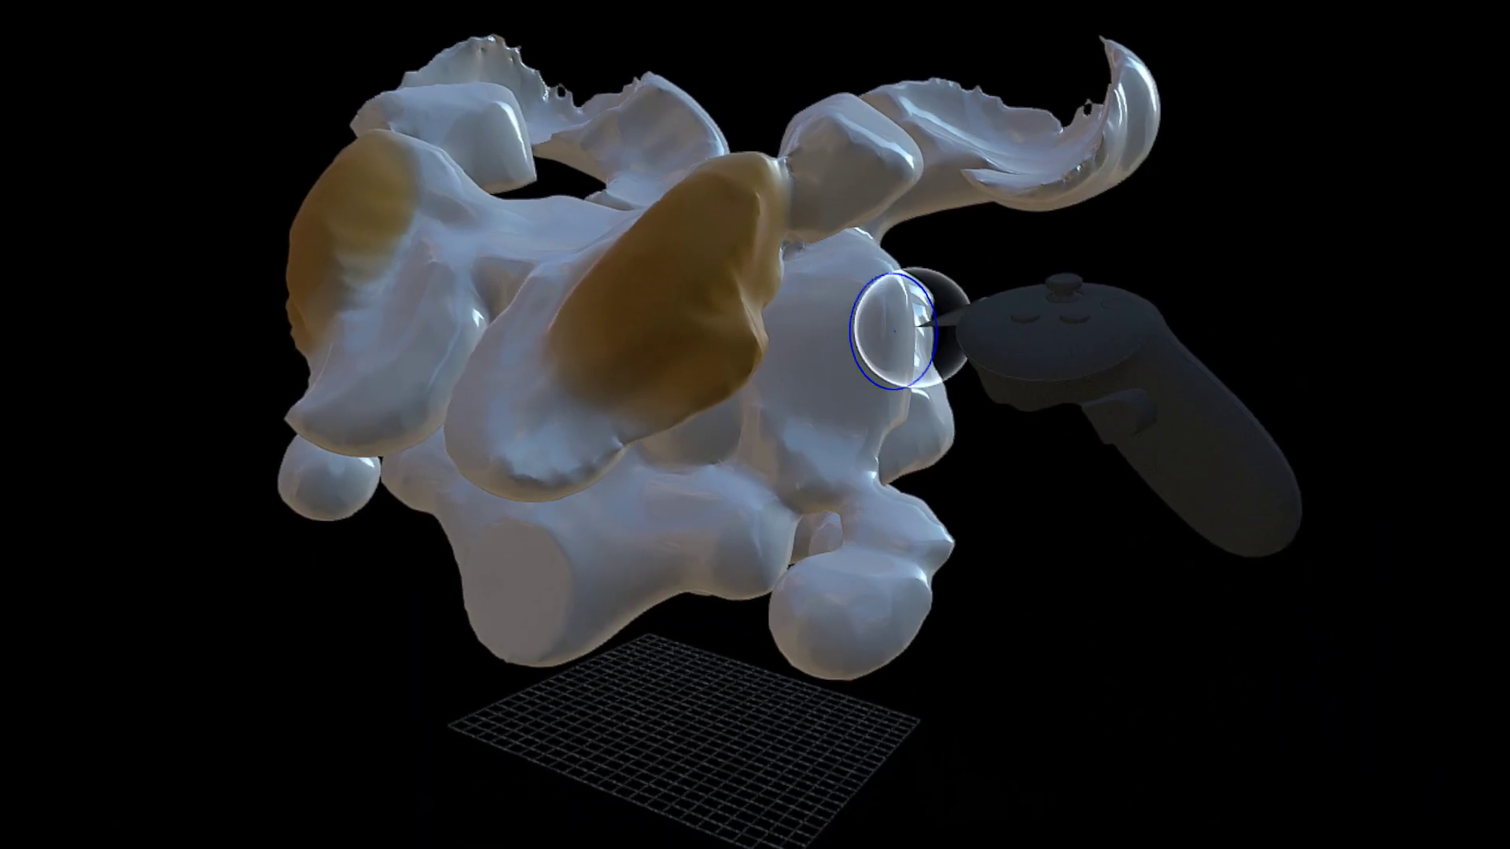
{"action": "mouse_move", "coordinate": [909, 331]}
{"action": "left_mouse_down"}
{"action": "mouse_move", "coordinate": [886, 314]}
{"action": "mouse_move", "coordinate": [899, 279]}
{"action": "left_mouse_up"}
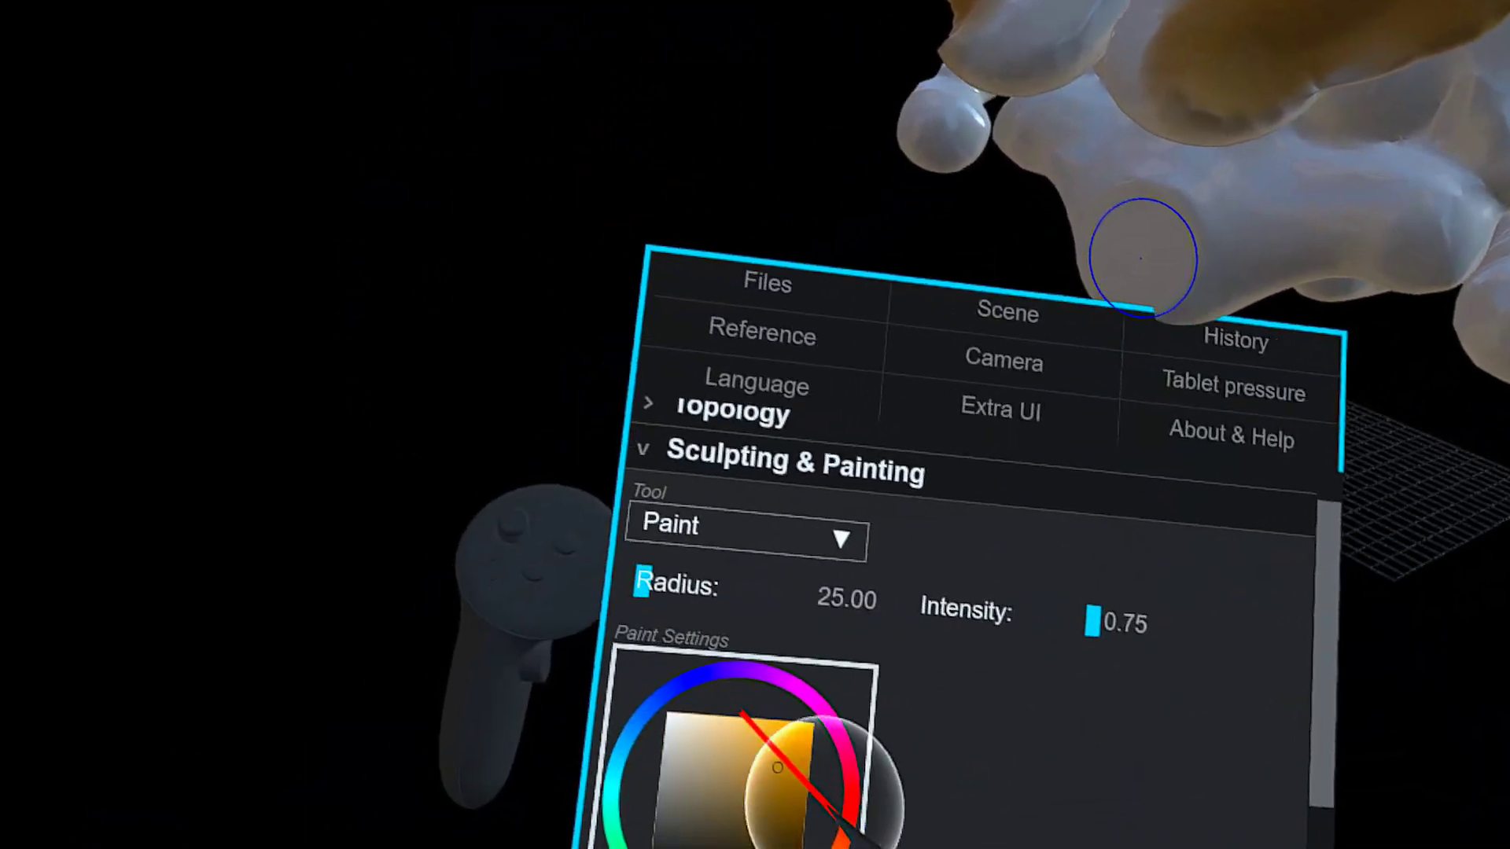
Set the paint colour to a saturated magenta, raise the roughness and set metallic to 0.80
{"action": "left_click", "coordinate": [730, 785]}
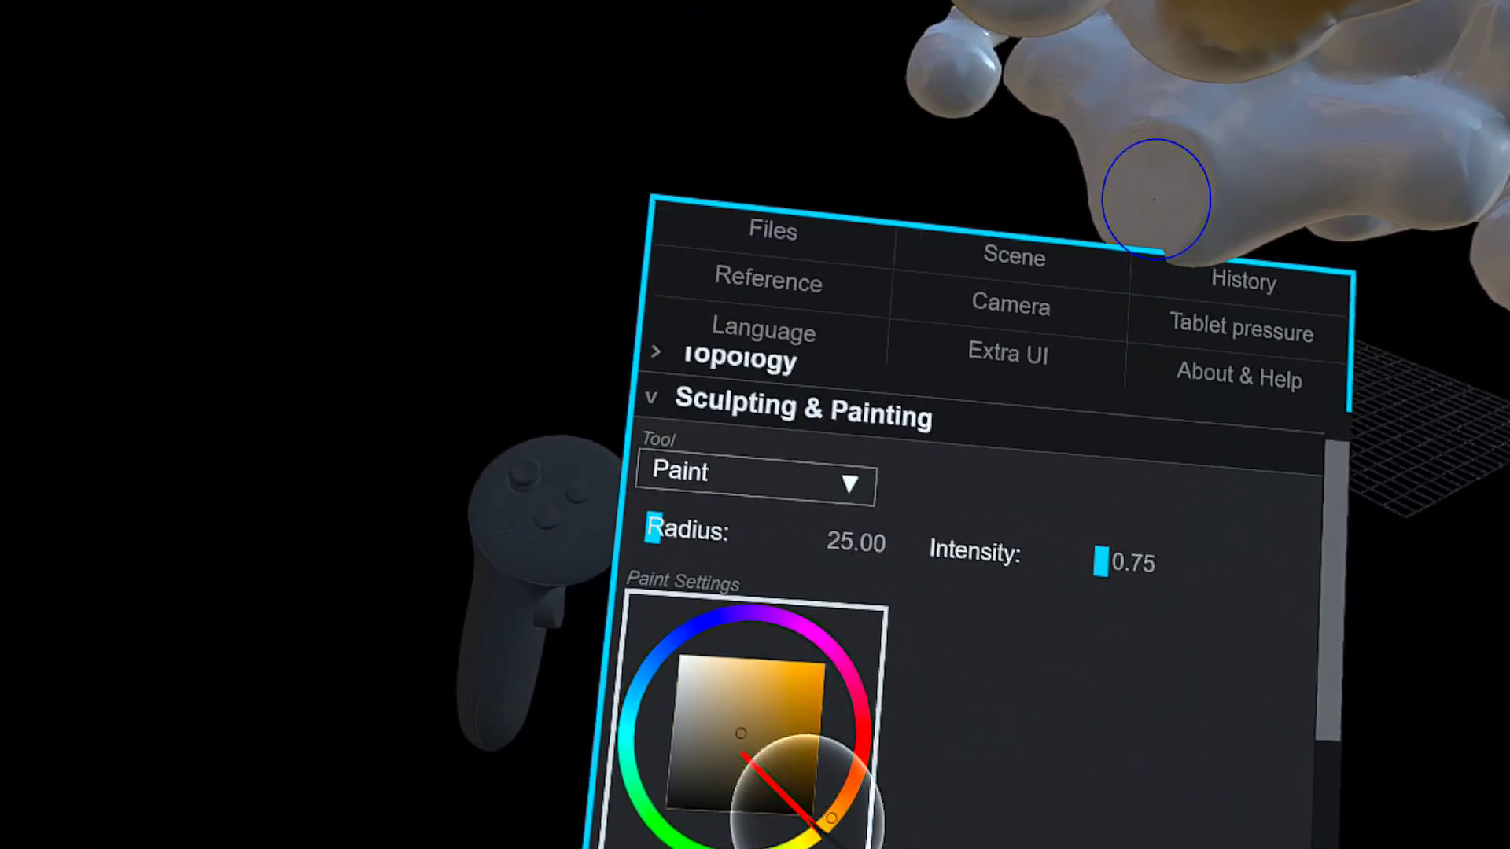
{"action": "left_click", "coordinate": [823, 707]}
{"action": "left_click", "coordinate": [795, 743]}
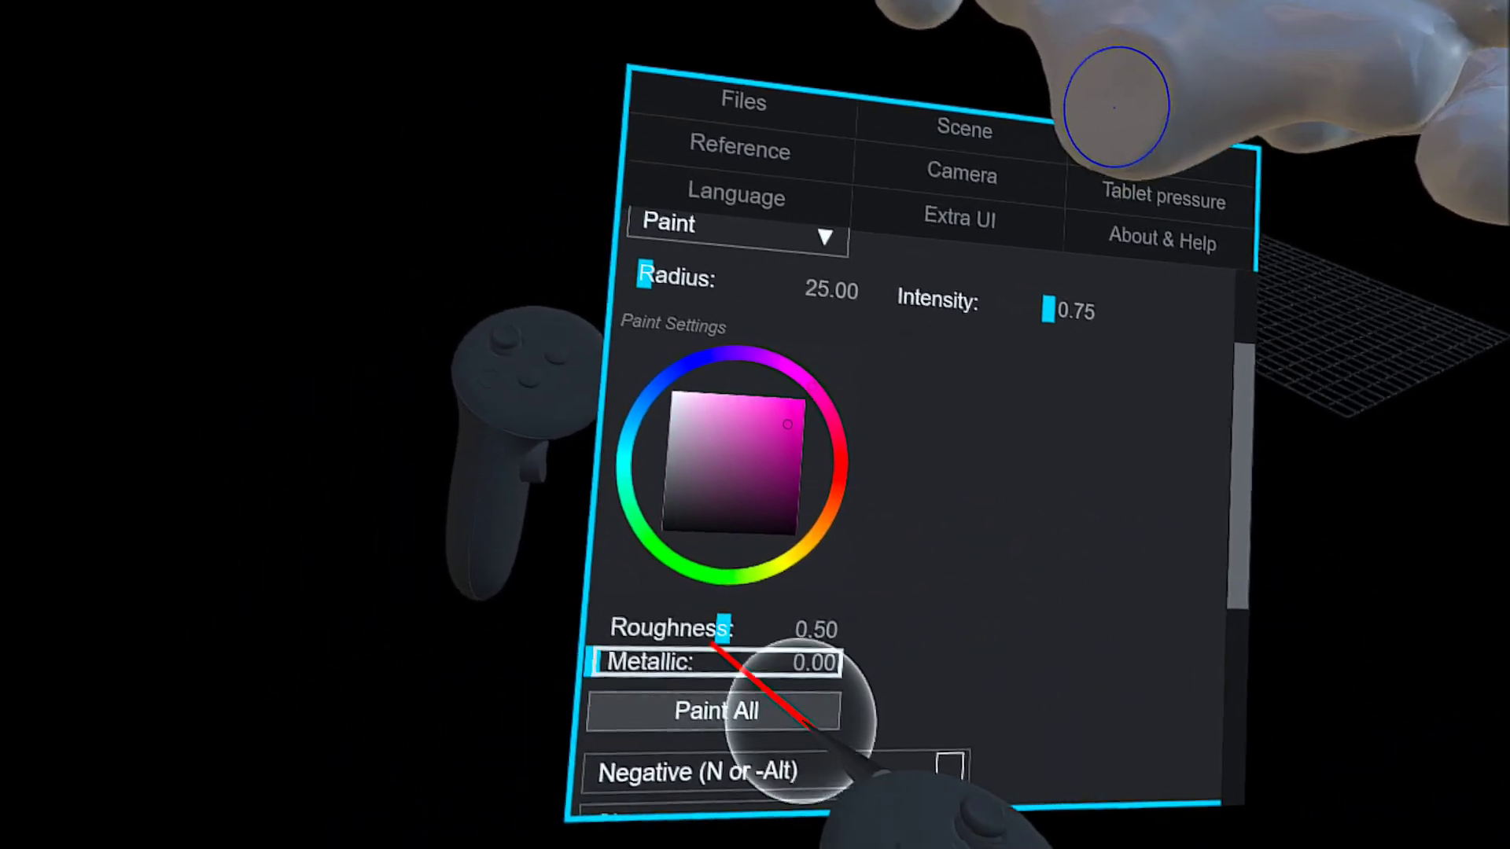
{"action": "left_click_drag", "start_coordinate": [551, 840], "coordinate": [613, 824]}
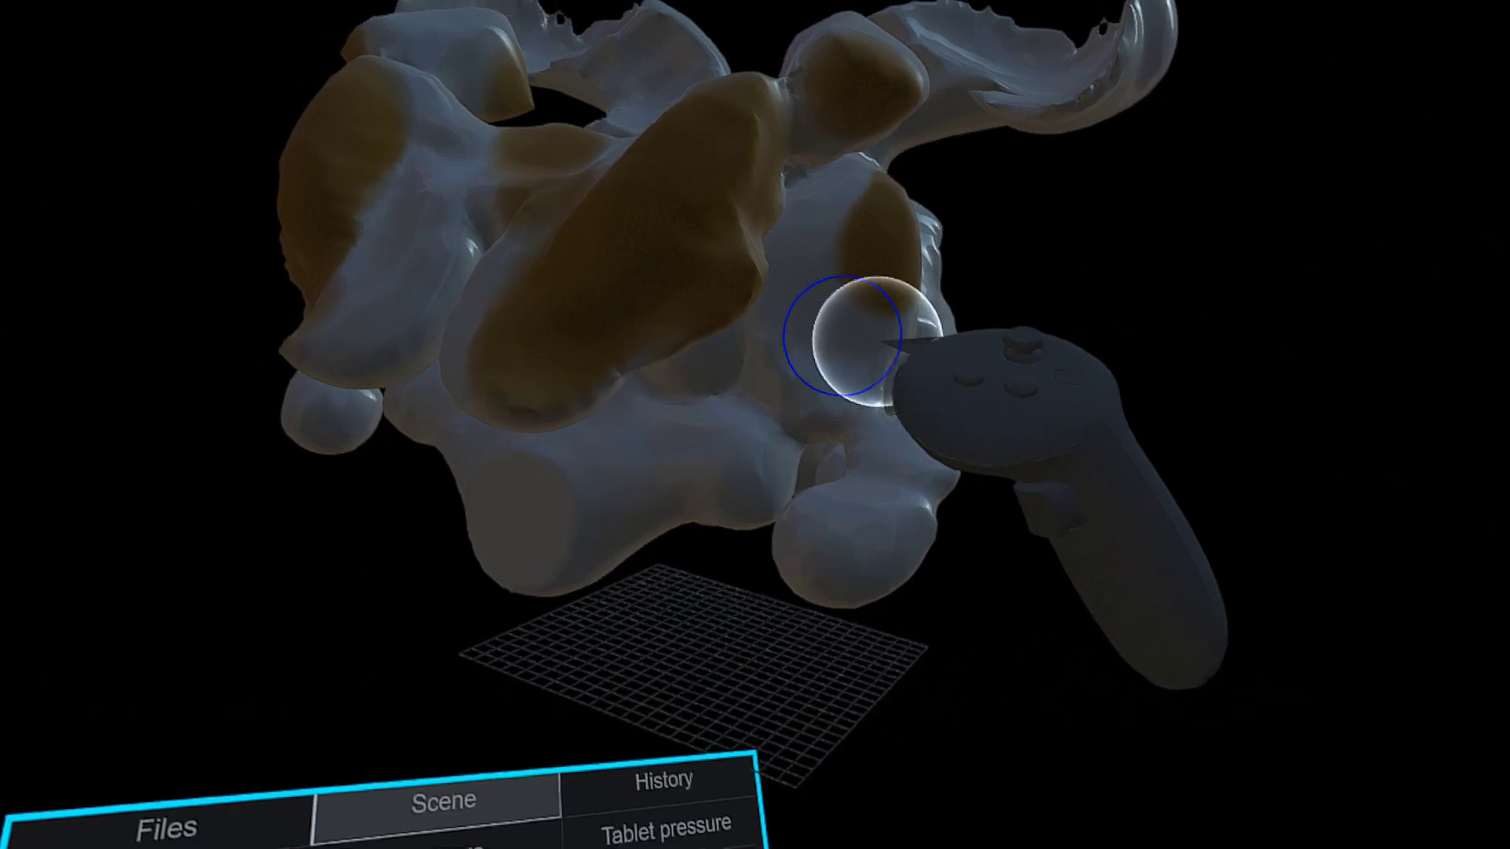
Paint mirrored metallic magenta patches down the sides of the mesh above the lower round lobes
{"action": "mouse_move", "coordinate": [833, 252]}
{"action": "left_mouse_down"}
{"action": "mouse_move", "coordinate": [843, 303]}
{"action": "mouse_move", "coordinate": [794, 295]}
{"action": "mouse_move", "coordinate": [837, 315]}
{"action": "mouse_move", "coordinate": [859, 258]}
{"action": "mouse_move", "coordinate": [893, 229]}
{"action": "mouse_move", "coordinate": [842, 185]}
{"action": "mouse_move", "coordinate": [765, 228]}
{"action": "mouse_move", "coordinate": [838, 432]}
{"action": "left_mouse_up"}
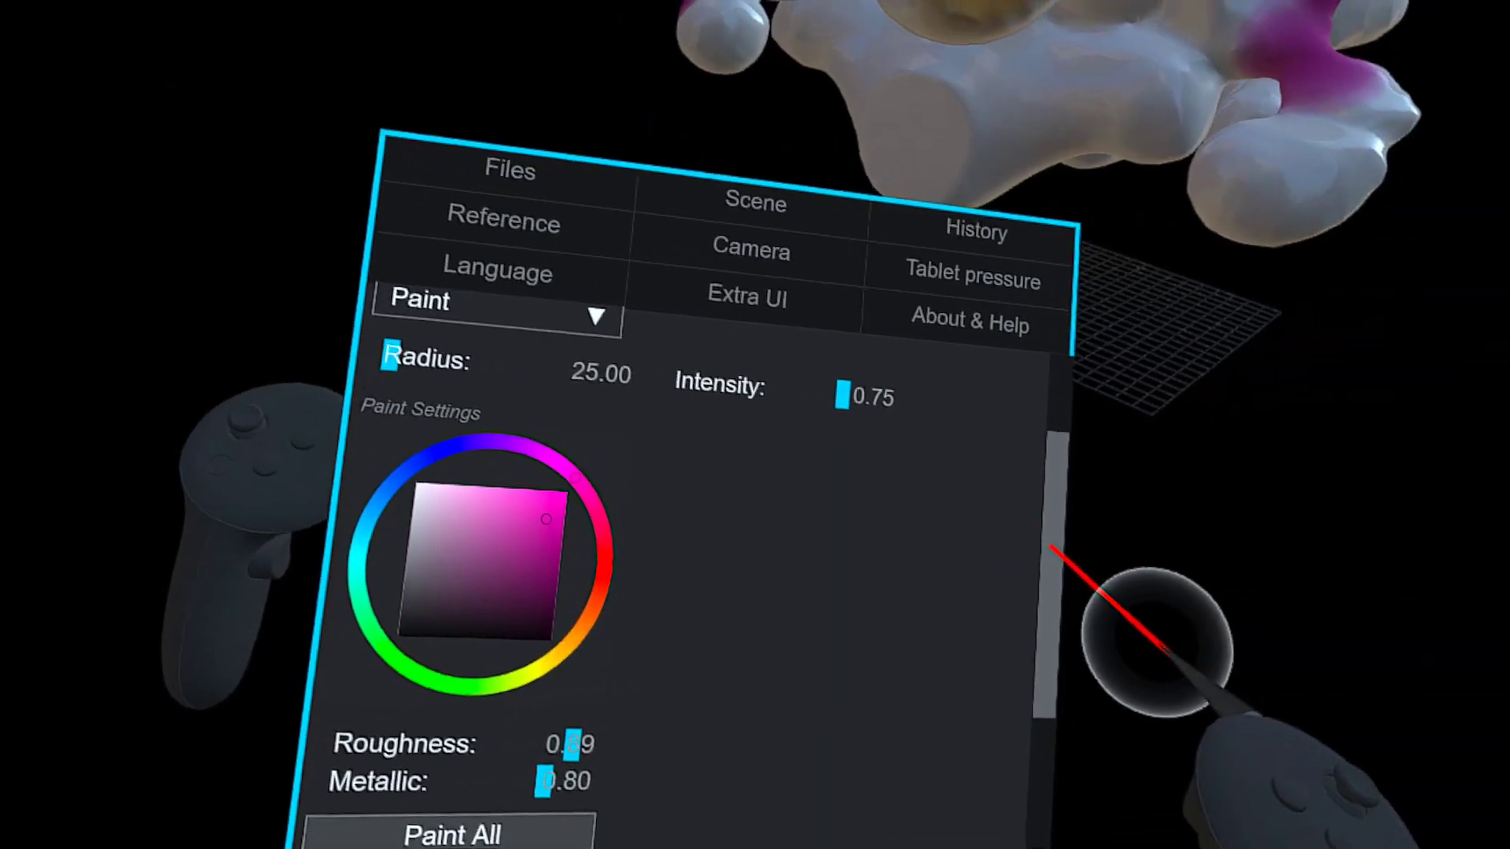
{"action": "mouse_move", "coordinate": [1337, 535]}
{"action": "left_mouse_down"}
{"action": "mouse_move", "coordinate": [1242, 579]}
{"action": "mouse_move", "coordinate": [1337, 625]}
{"action": "left_mouse_up"}
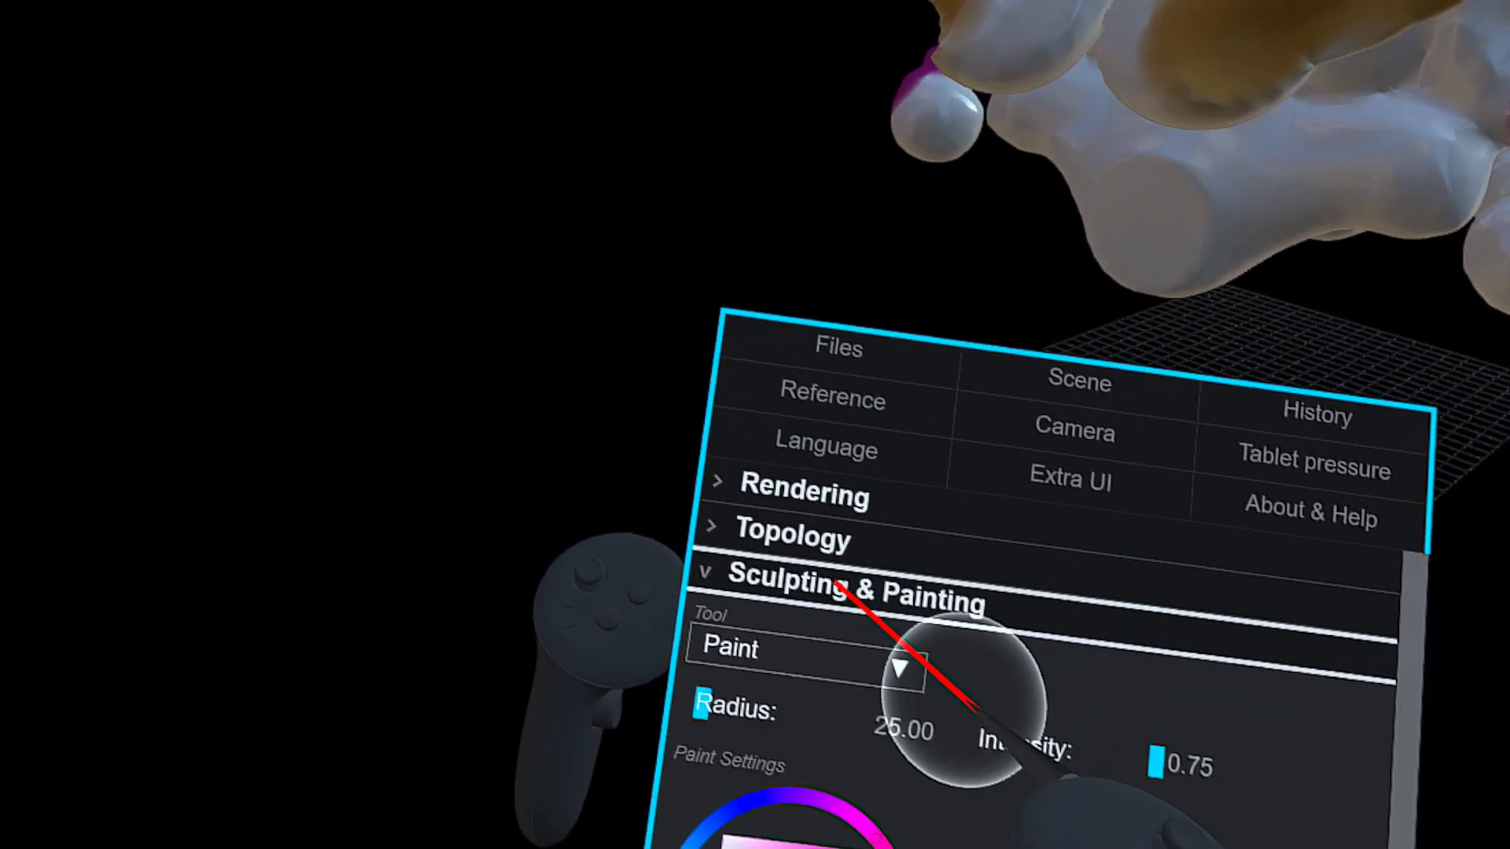